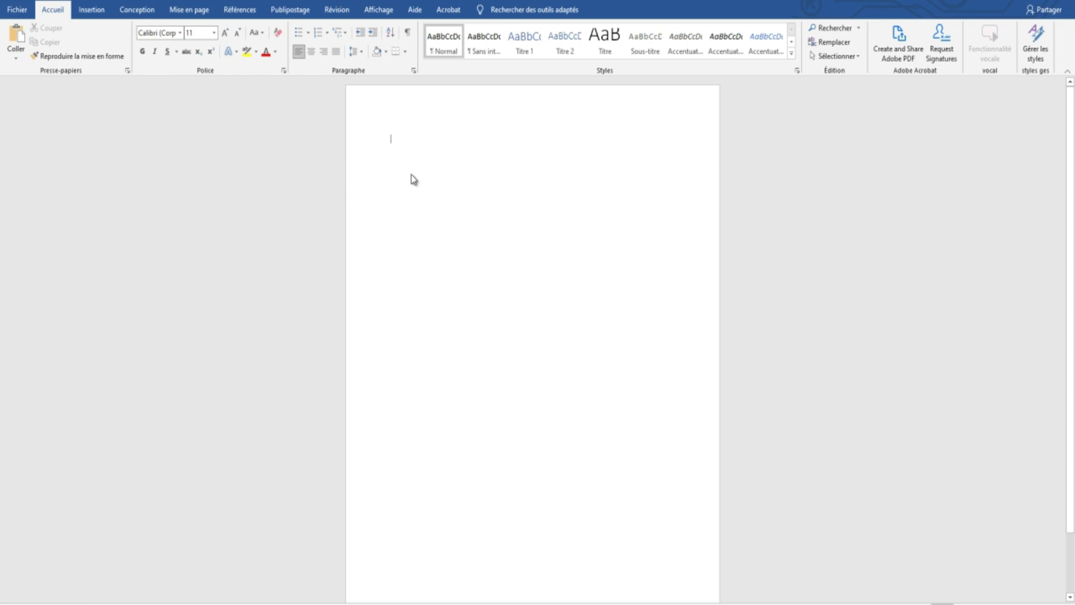
Step: Write the heading "Exercice I" at the top of the blank page
{"action": "type", "text": "Exer"}
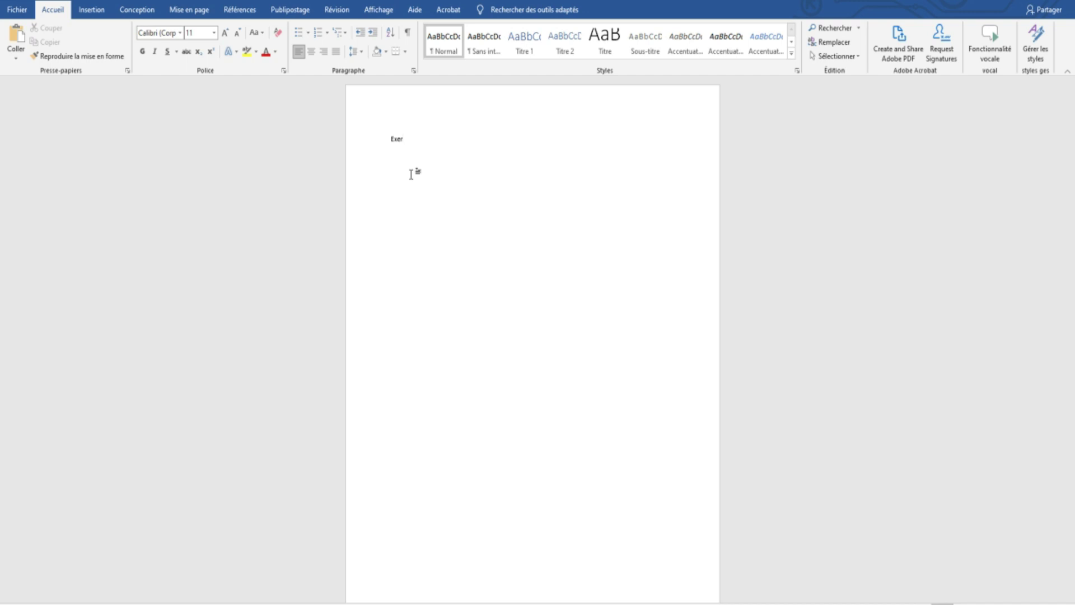
{"action": "type", "text": "cices"}
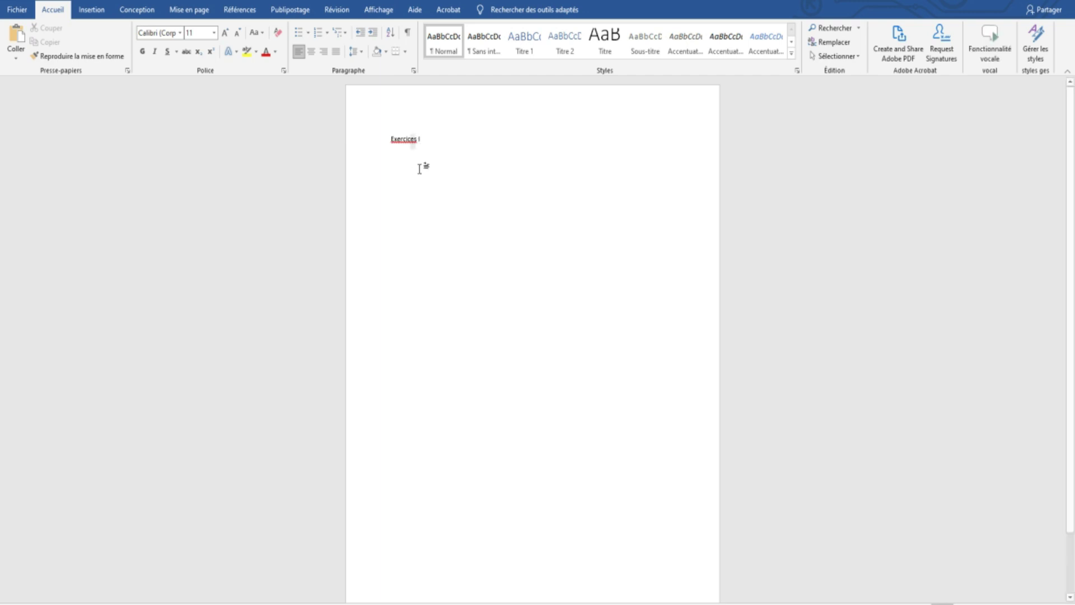
{"action": "double_click", "coordinate": [405, 137]}
{"action": "left_click", "coordinate": [403, 137]}
{"action": "right_click", "coordinate": [403, 137]}
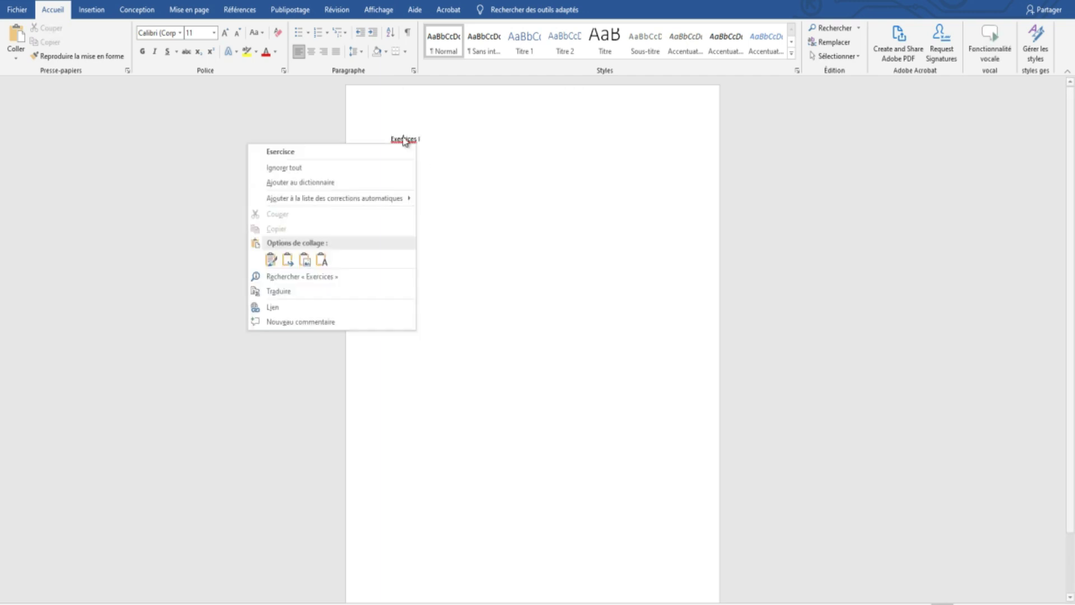
{"action": "left_click", "coordinate": [471, 150]}
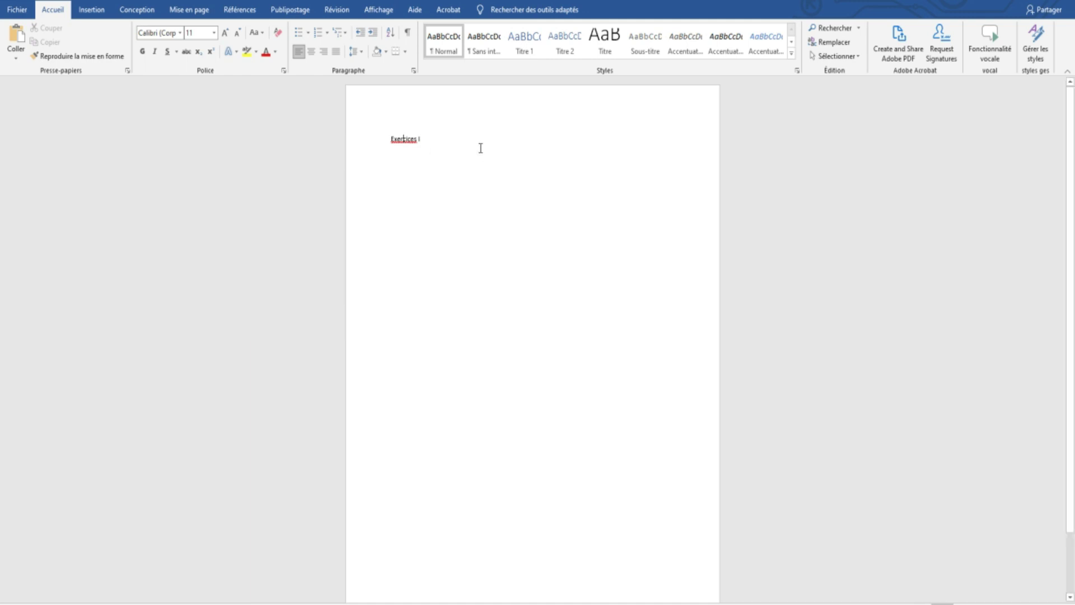
{"action": "key", "text": "BackSpace"}
{"action": "key", "text": "BackSpace"}
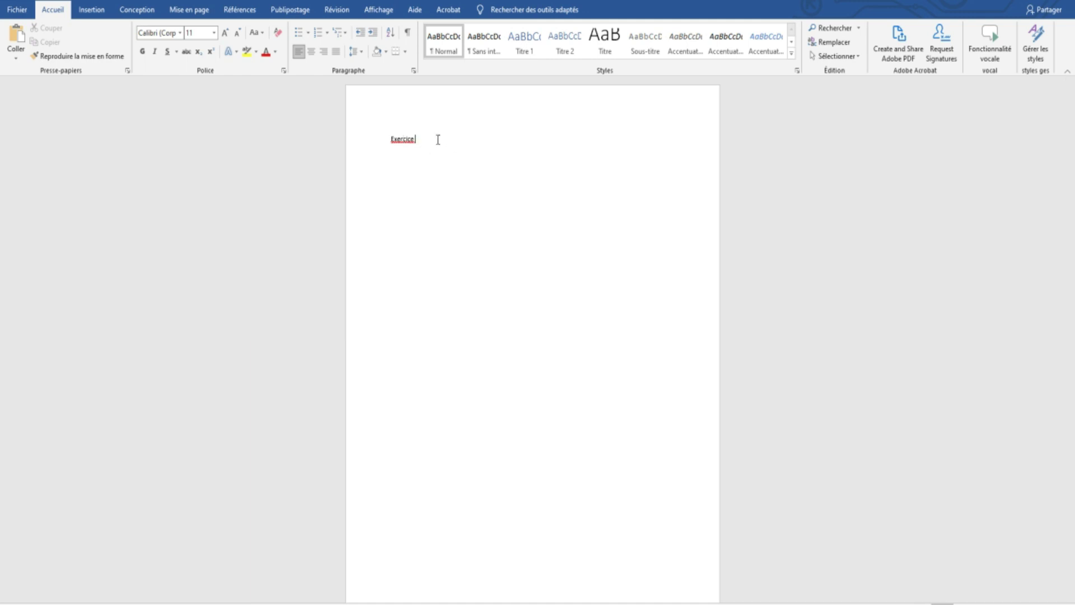
{"action": "type", "text": "I"}
Step: Add a new line below the heading reading "Soit la fonction f(x)="
{"action": "key", "text": "Return"}
{"action": "type", "text": "Soit "}
{"action": "type", "text": "I"}
{"action": "type", "text": "a "}
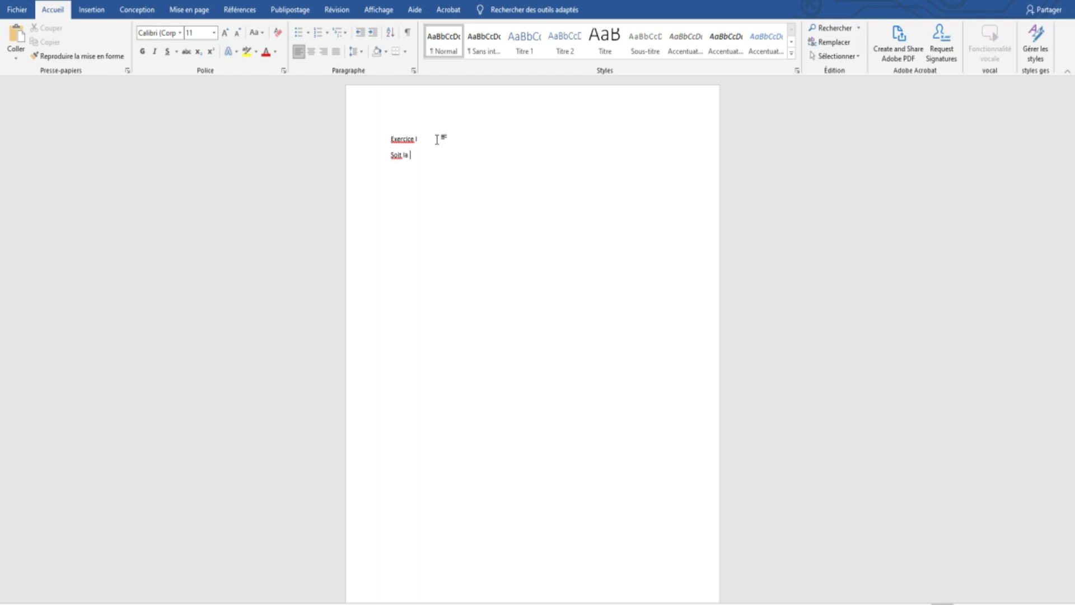
{"action": "type", "text": "fonction"}
{"action": "type", "text": " f"}
{"action": "type", "text": "()"}
{"action": "type", "text": "x"}
{"action": "type", "text": "="}
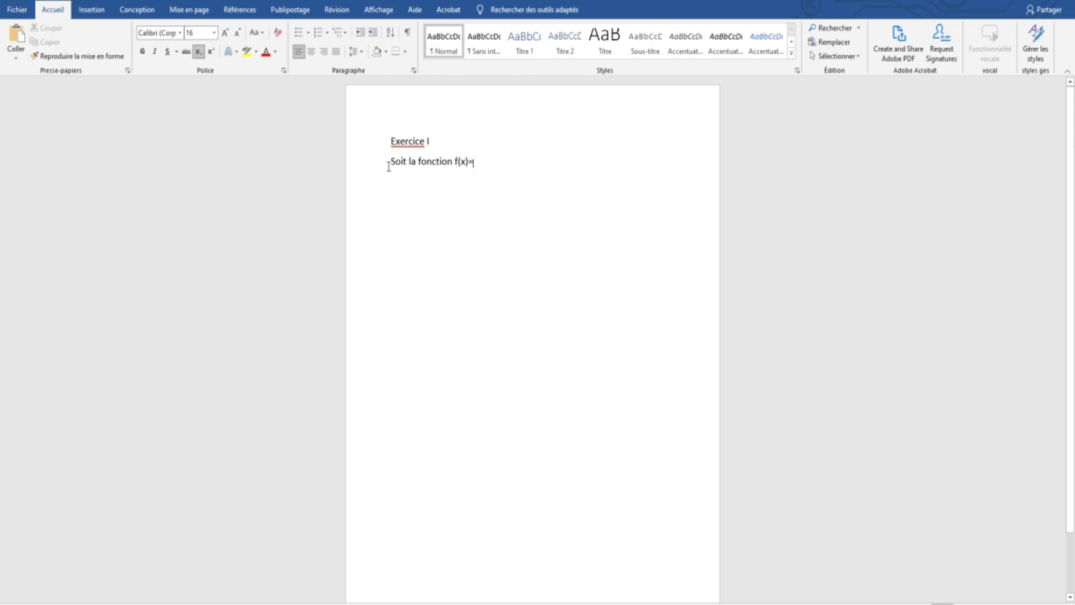
Step: Insert a new equation after "f(x)=" containing an empty stacked fraction
{"action": "left_click", "coordinate": [90, 11]}
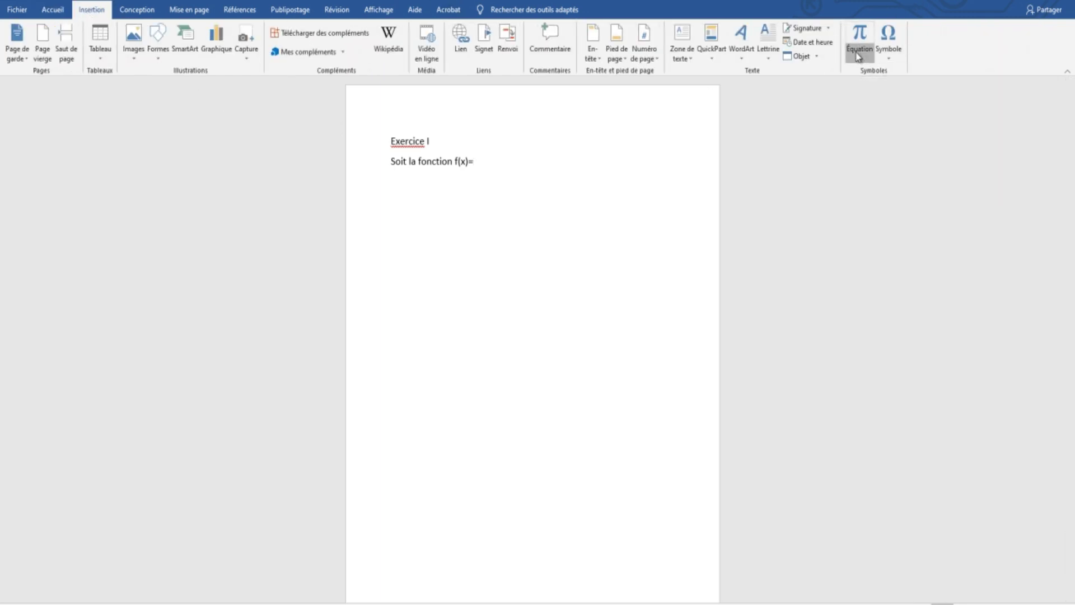
{"action": "left_click", "coordinate": [859, 56]}
{"action": "left_click", "coordinate": [860, 35]}
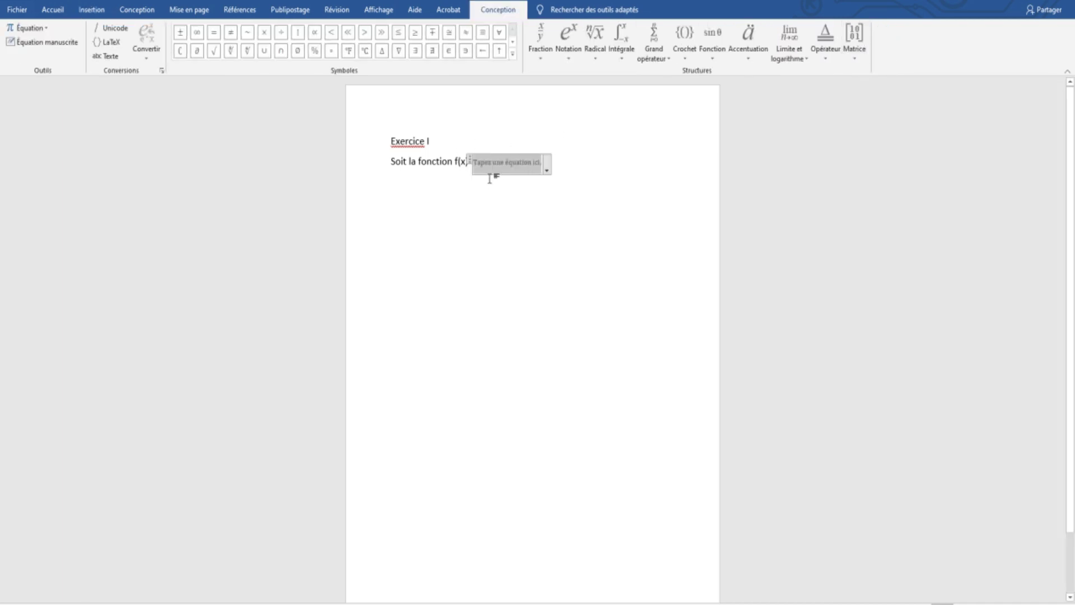
{"action": "left_click", "coordinate": [538, 40]}
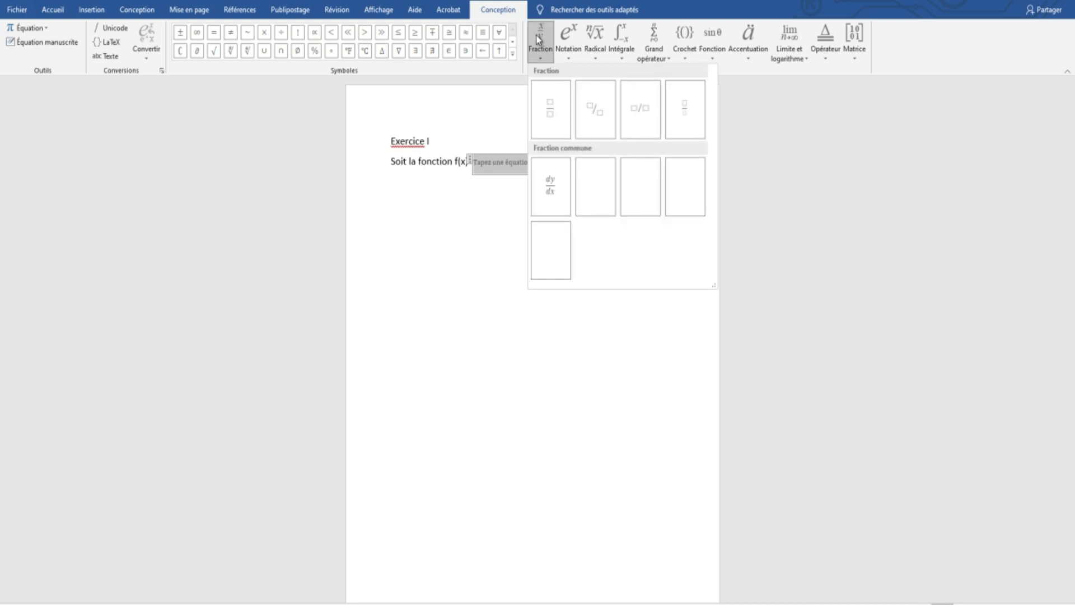
{"action": "left_click", "coordinate": [552, 116]}
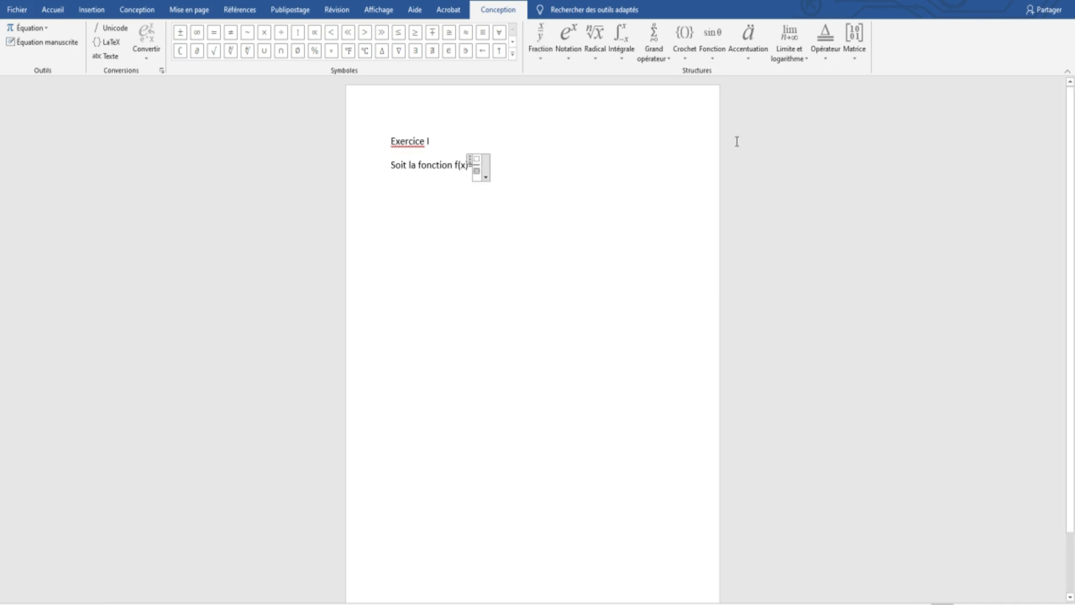
Step: Put a superscript structure in the fraction's numerator and enter e as its base
{"action": "key", "text": "Left"}
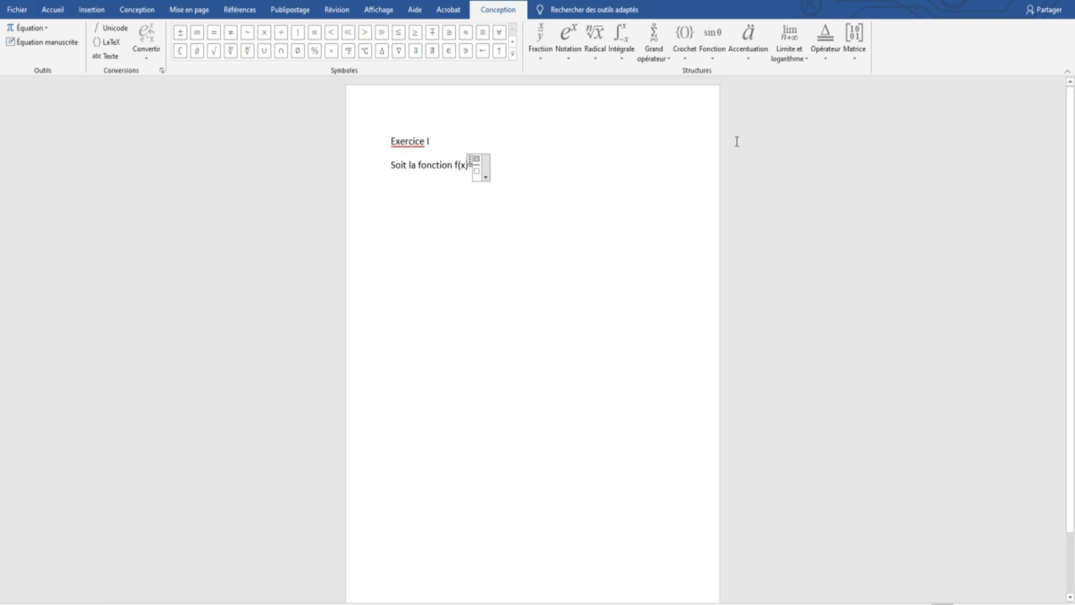
{"action": "left_click", "coordinate": [563, 32]}
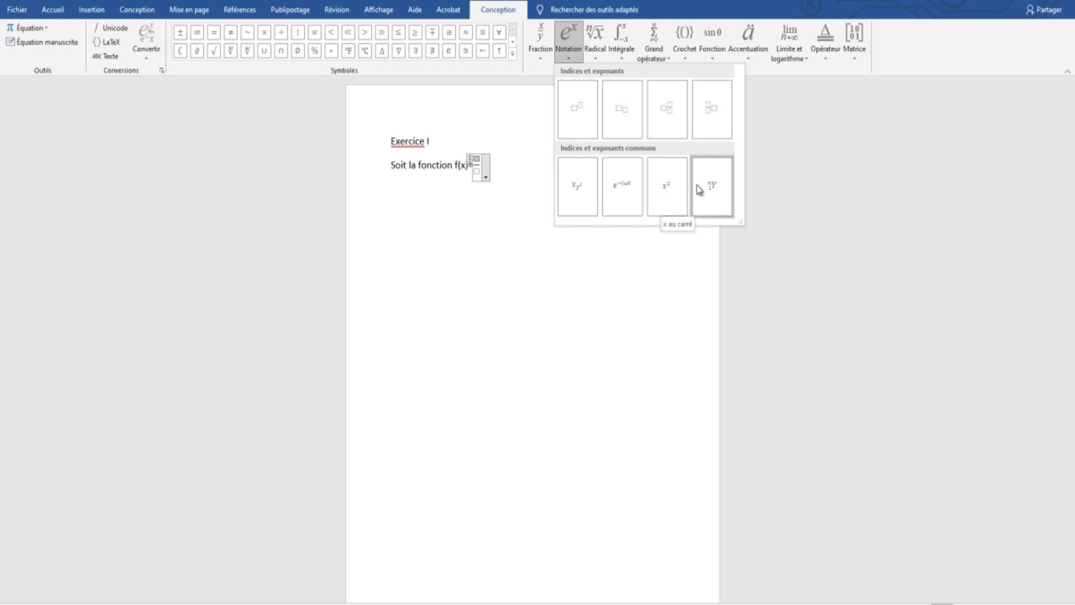
{"action": "left_click", "coordinate": [578, 120]}
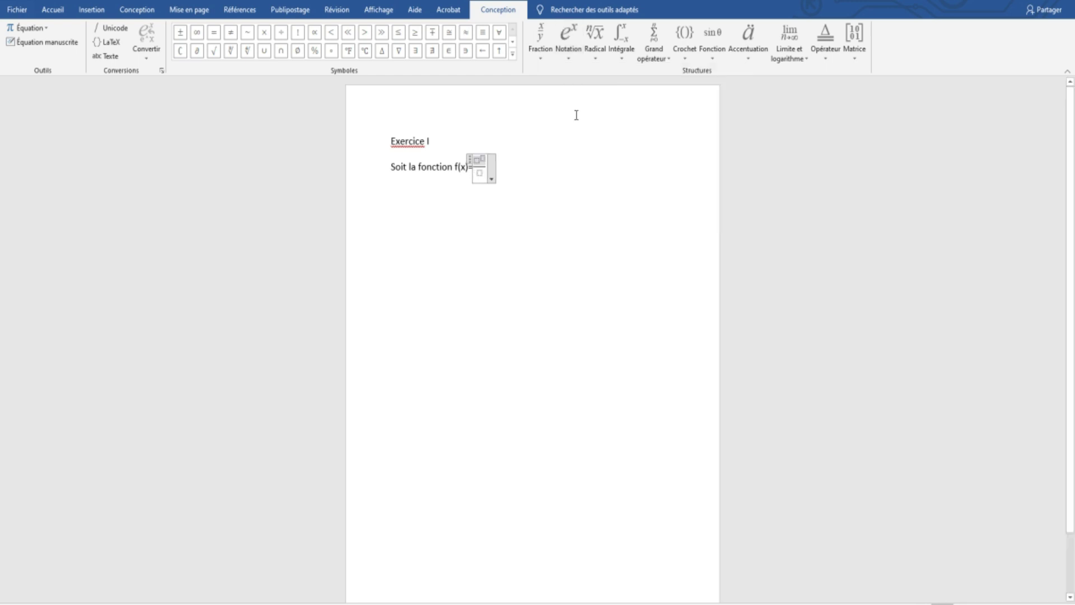
{"action": "key", "text": "Left"}
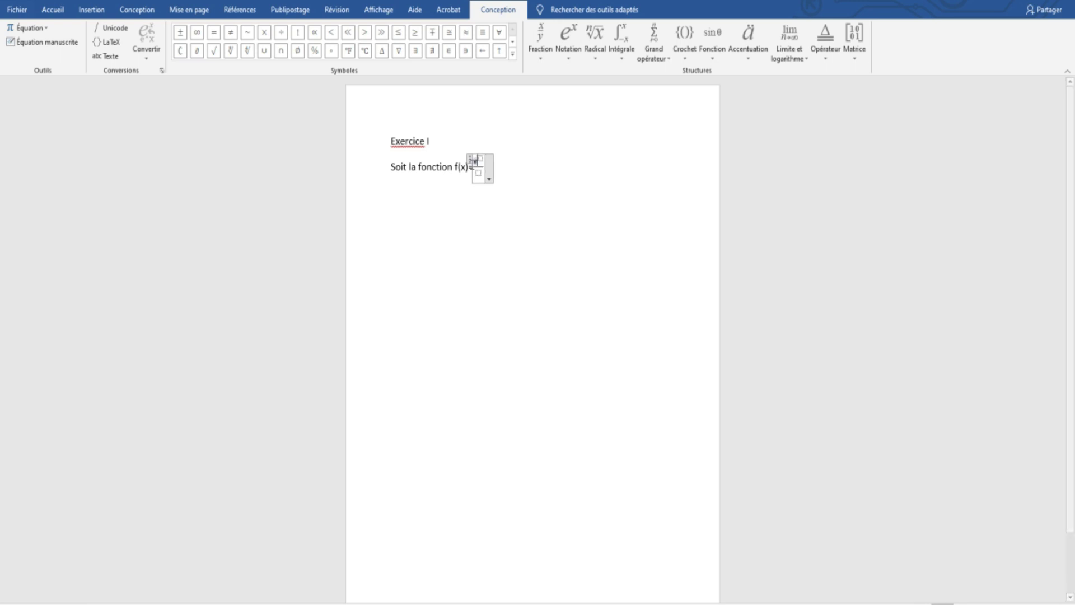
{"action": "type", "text": "e"}
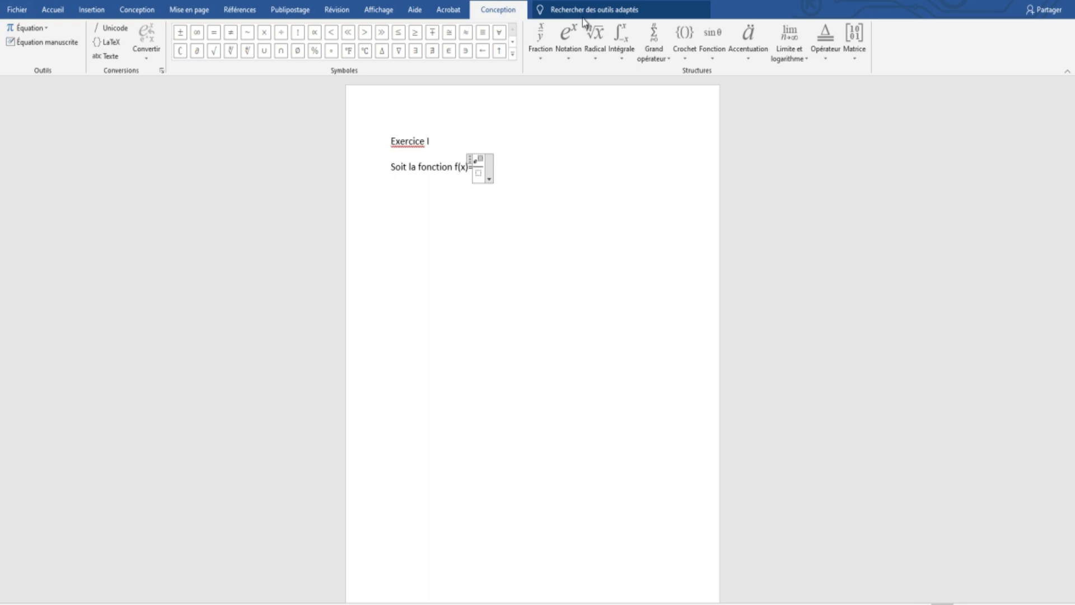
Step: Fill the exponent of e with a nested superscript x², and add +2 after it in the numerator
{"action": "left_click", "coordinate": [574, 45]}
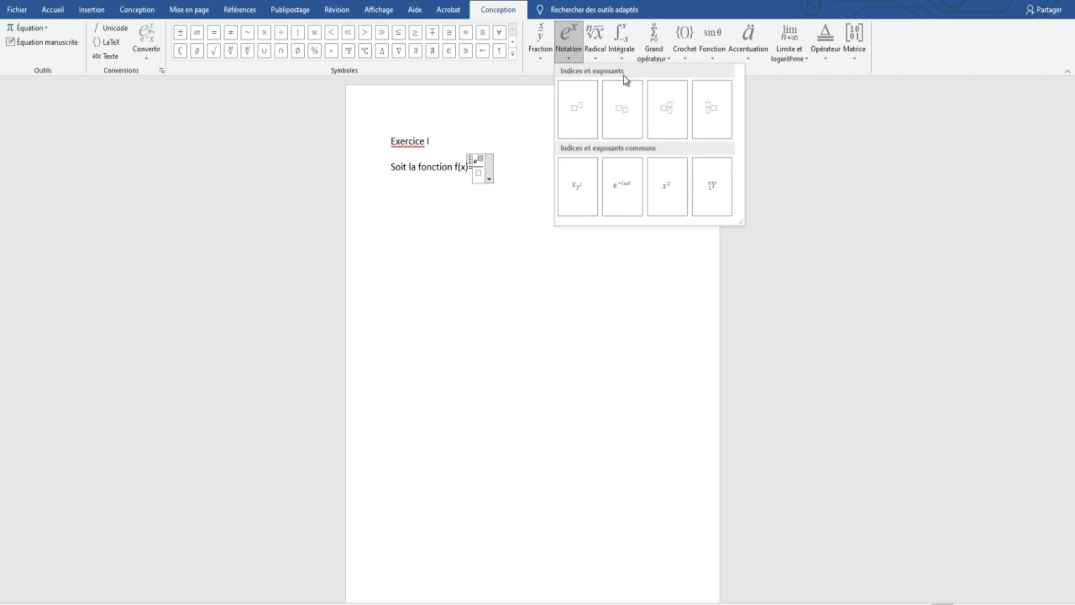
{"action": "left_click", "coordinate": [574, 106]}
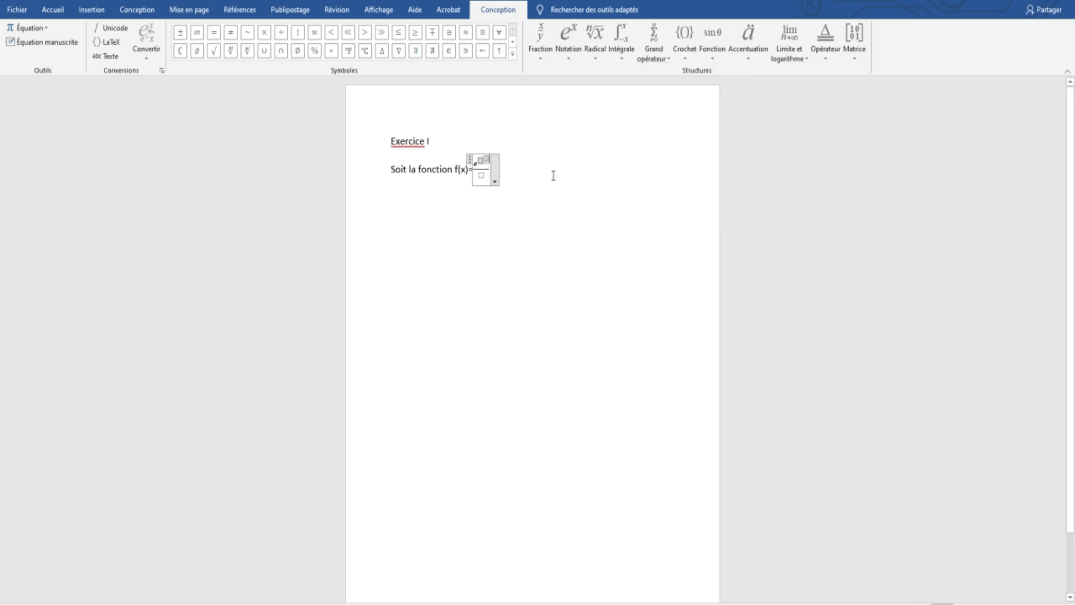
{"action": "type", "text": "2x"}
{"action": "key", "text": "BackSpace"}
{"action": "key", "text": "BackSpace"}
{"action": "type", "text": "x"}
{"action": "key", "text": "Right"}
{"action": "key", "text": "Right"}
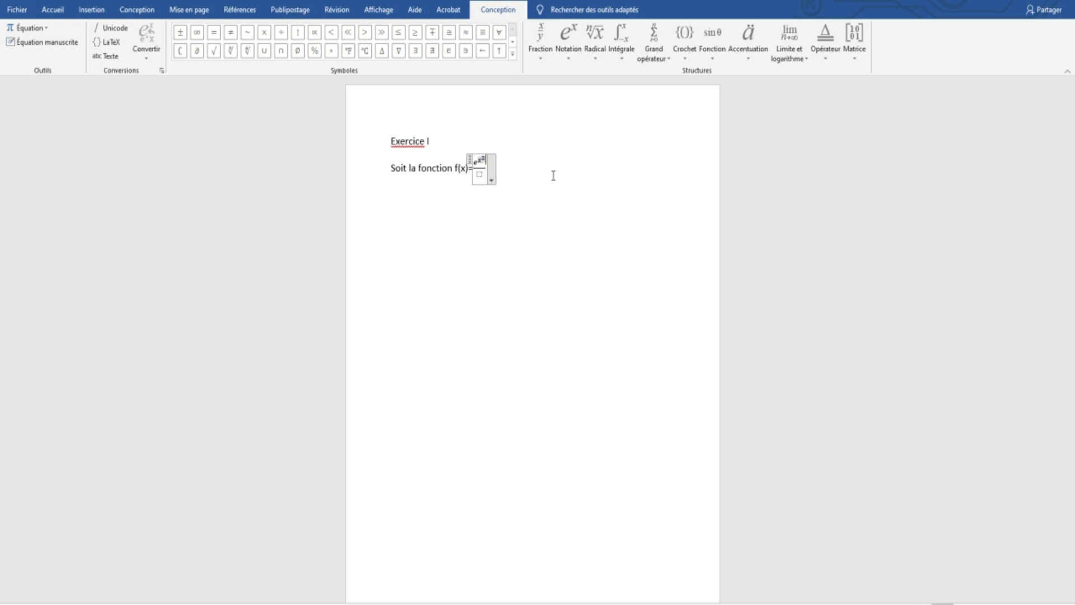
{"action": "type", "text": "+2"}
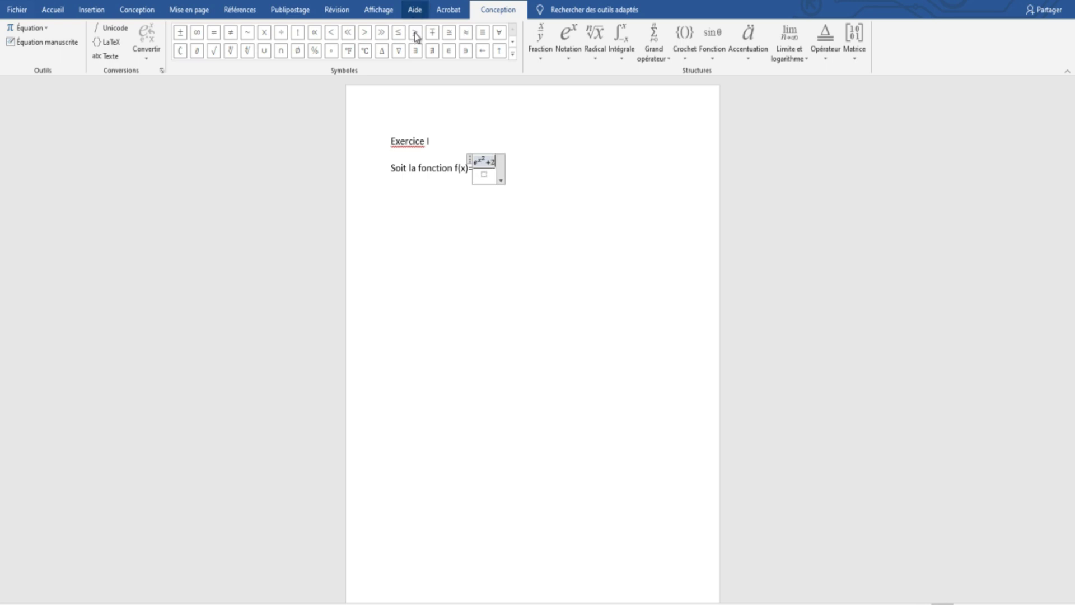
Step: Fill the fraction's denominator with a square root of x³, followed by +5 outside the root
{"action": "key", "text": "Down"}
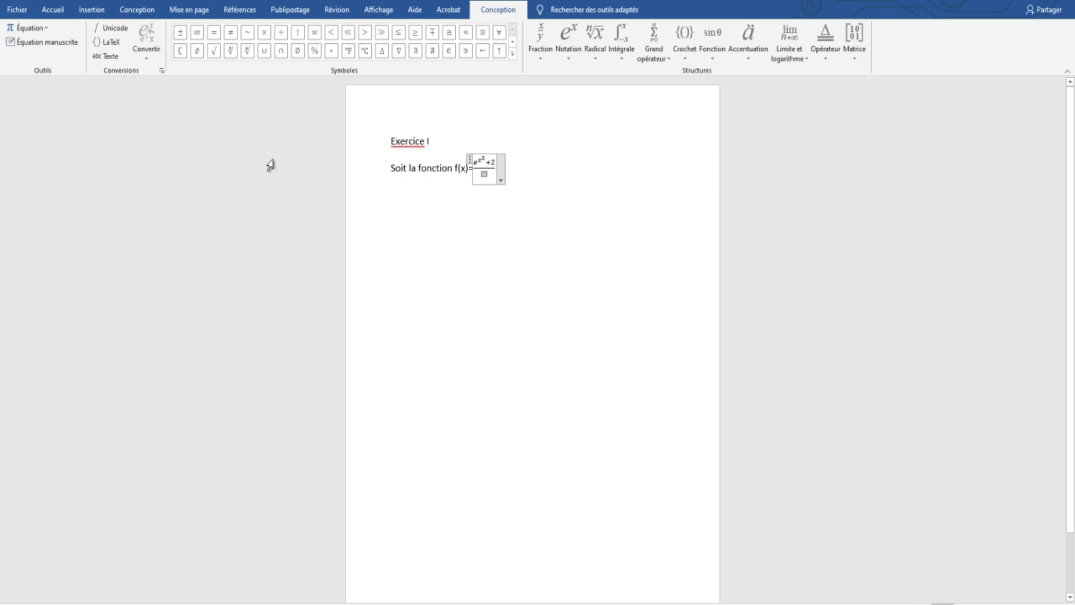
{"action": "left_click", "coordinate": [596, 31]}
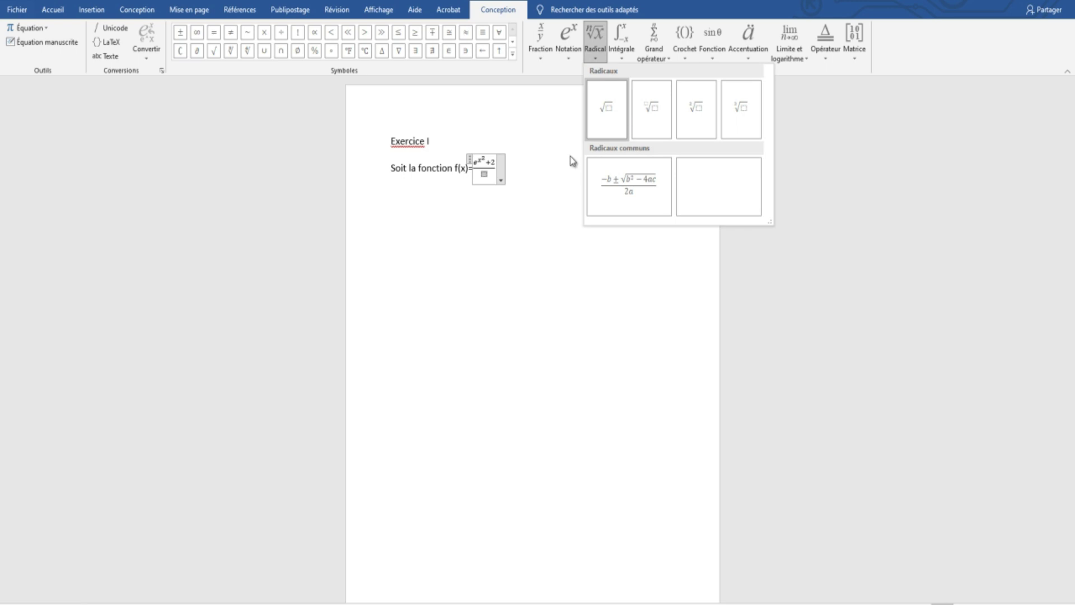
{"action": "left_click", "coordinate": [610, 114]}
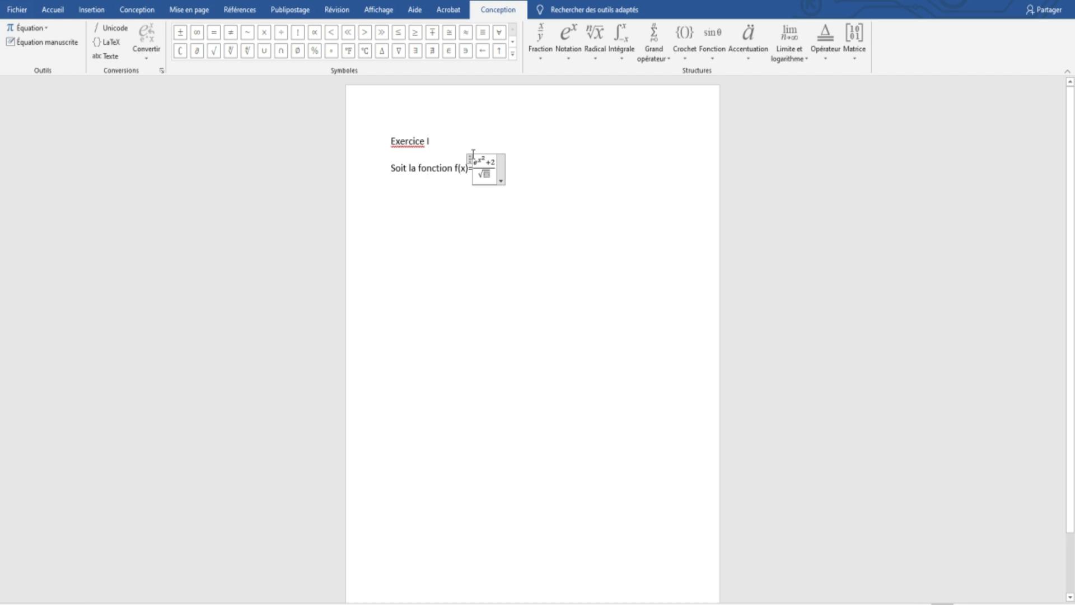
{"action": "left_click", "coordinate": [565, 37]}
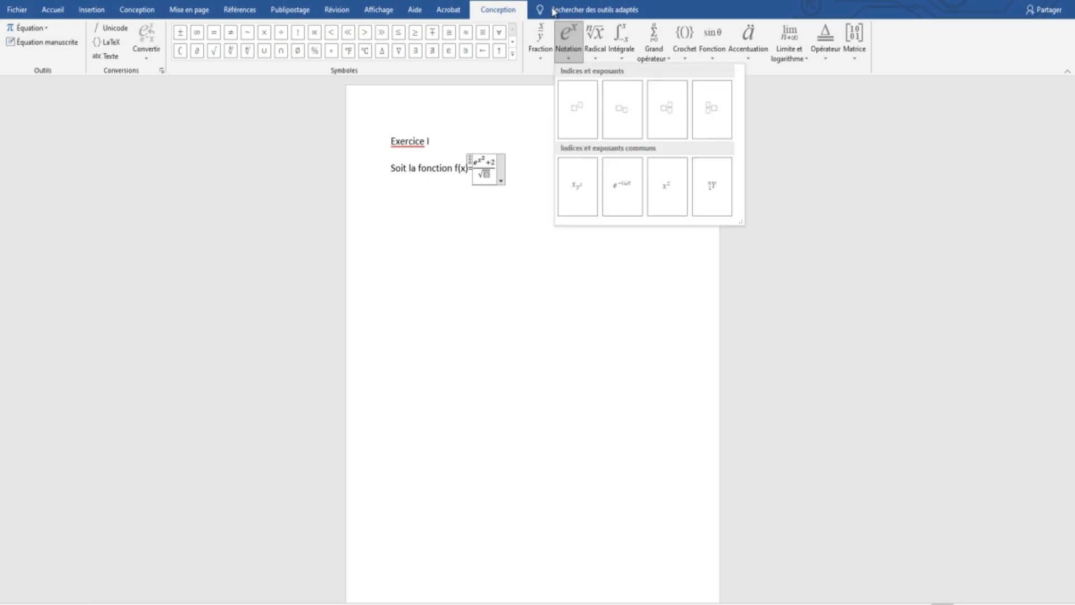
{"action": "left_click", "coordinate": [582, 98]}
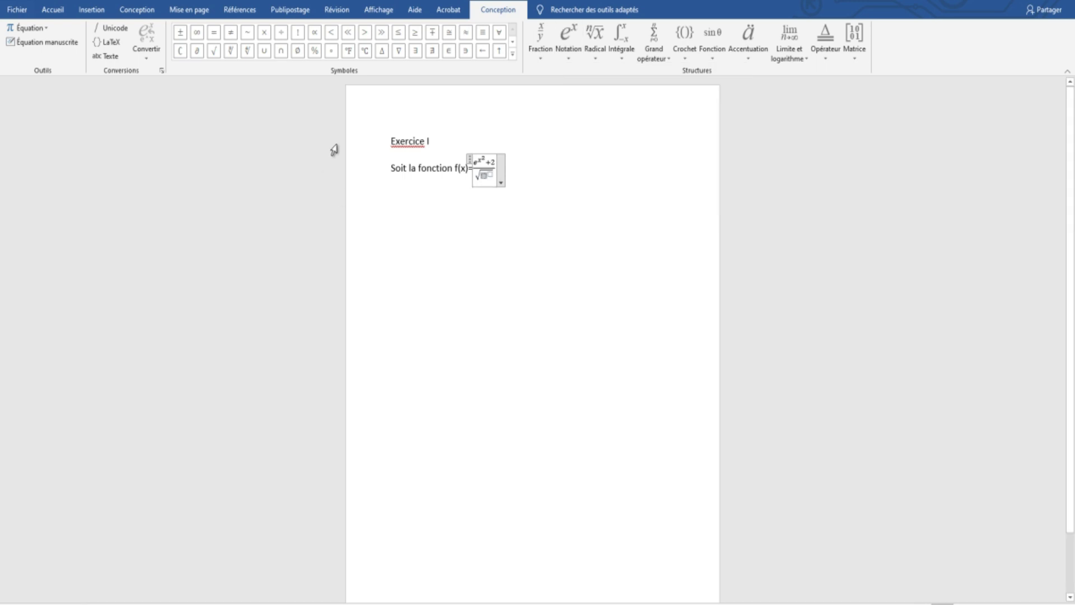
{"action": "type", "text": "x"}
{"action": "key", "text": "Right"}
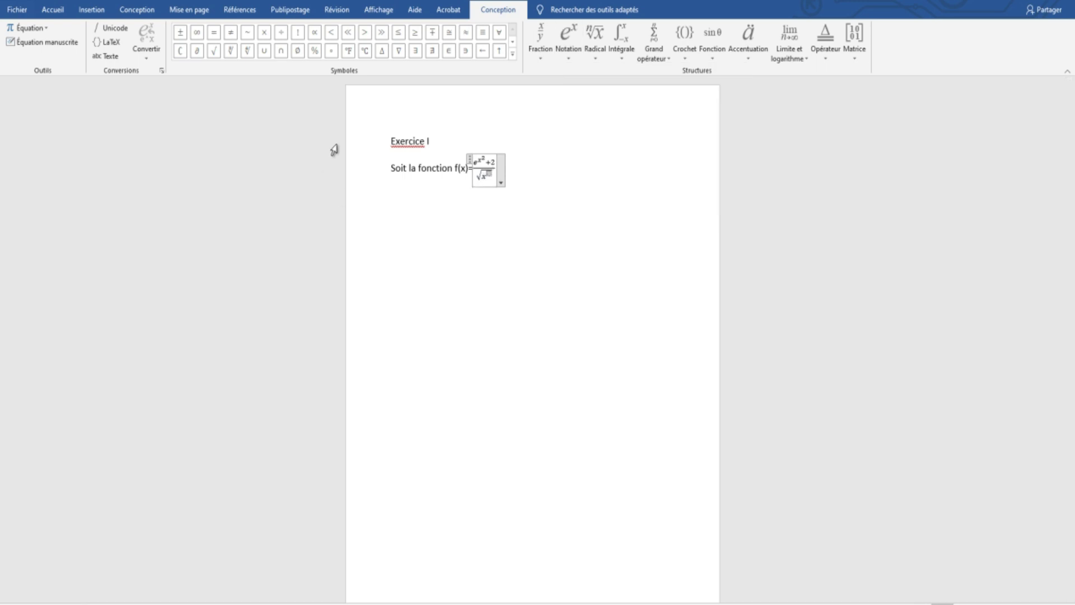
{"action": "type", "text": "3"}
{"action": "key", "text": "Right"}
{"action": "type", "text": "+5"}
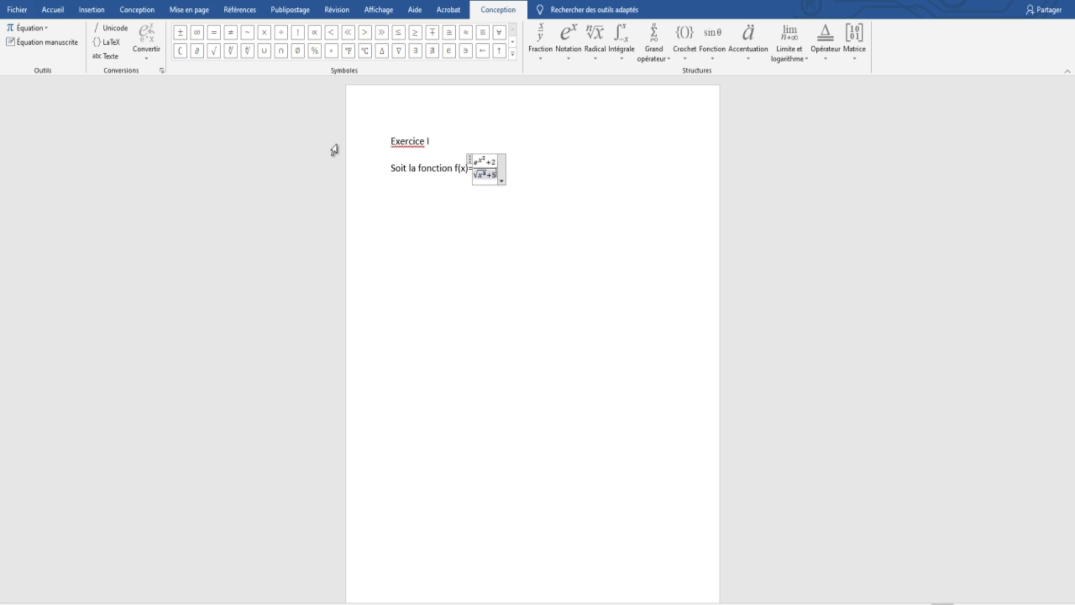
Step: Add +5 under the square root, directly after x³
{"action": "left_click", "coordinate": [658, 224]}
{"action": "left_click", "coordinate": [492, 174]}
{"action": "type", "text": "+"}
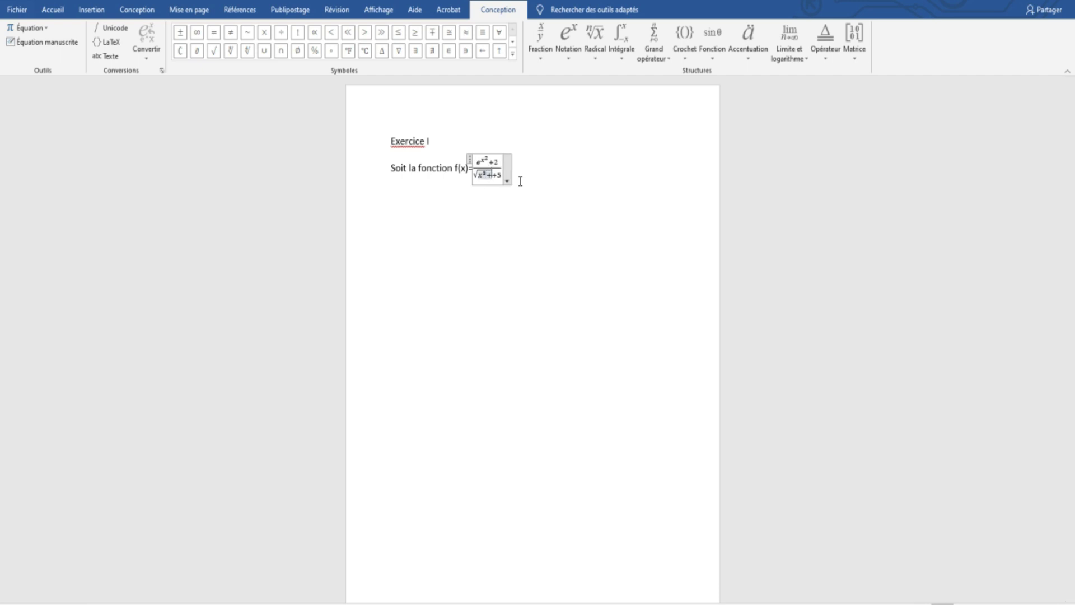
{"action": "type", "text": "5"}
{"action": "key", "text": "Right"}
{"action": "left_click", "coordinate": [520, 181]}
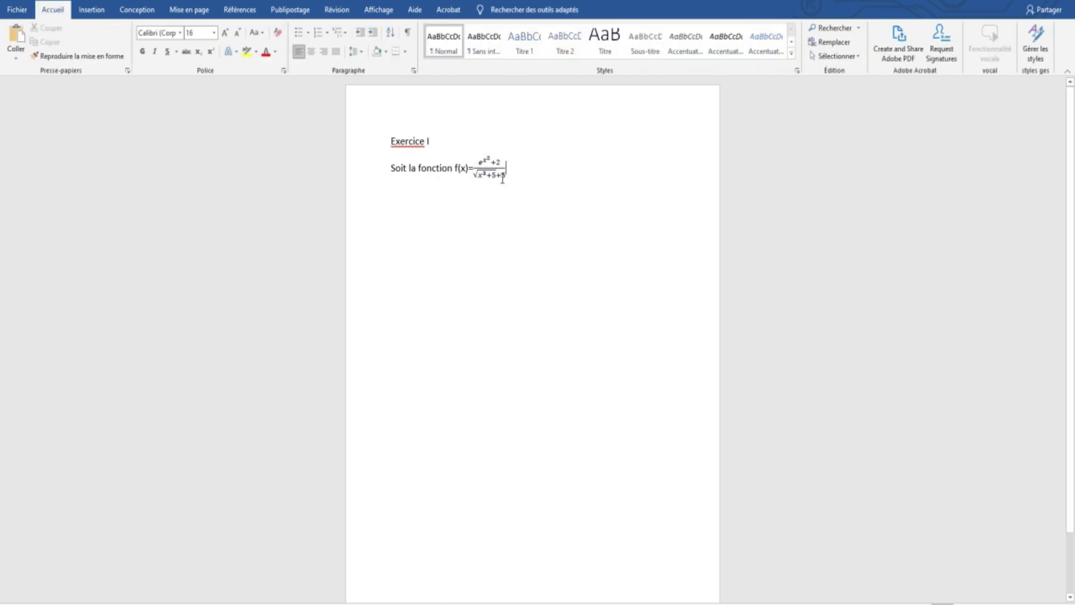
Step: Delete the extra +5 outside the square root in the denominator
{"action": "left_click", "coordinate": [504, 171]}
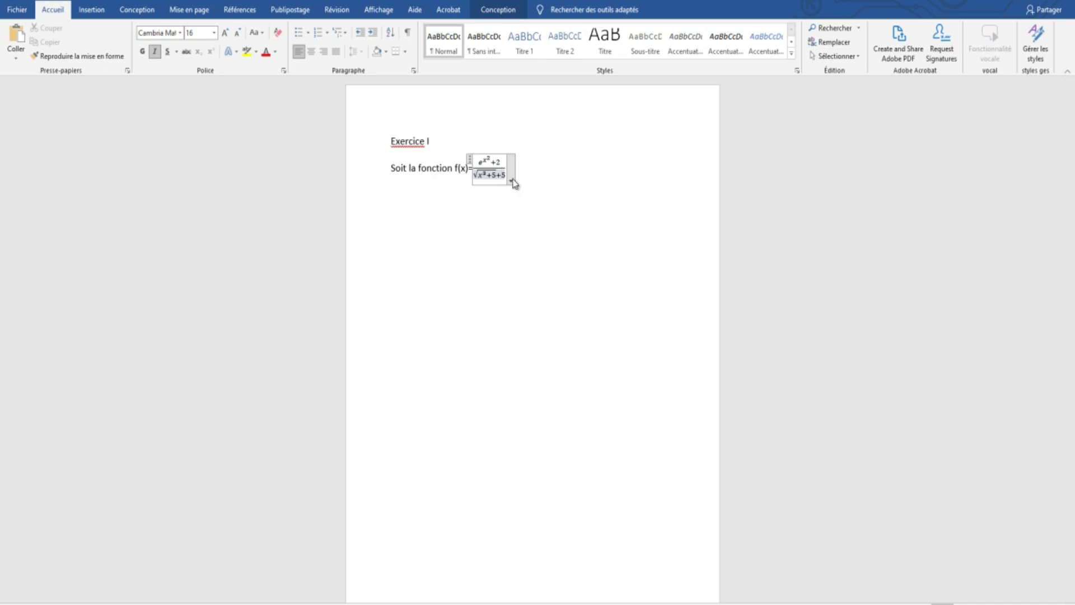
{"action": "key", "text": "BackSpace"}
{"action": "key", "text": "BackSpace"}
{"action": "left_click", "coordinate": [530, 194]}
{"action": "left_click", "coordinate": [458, 238]}
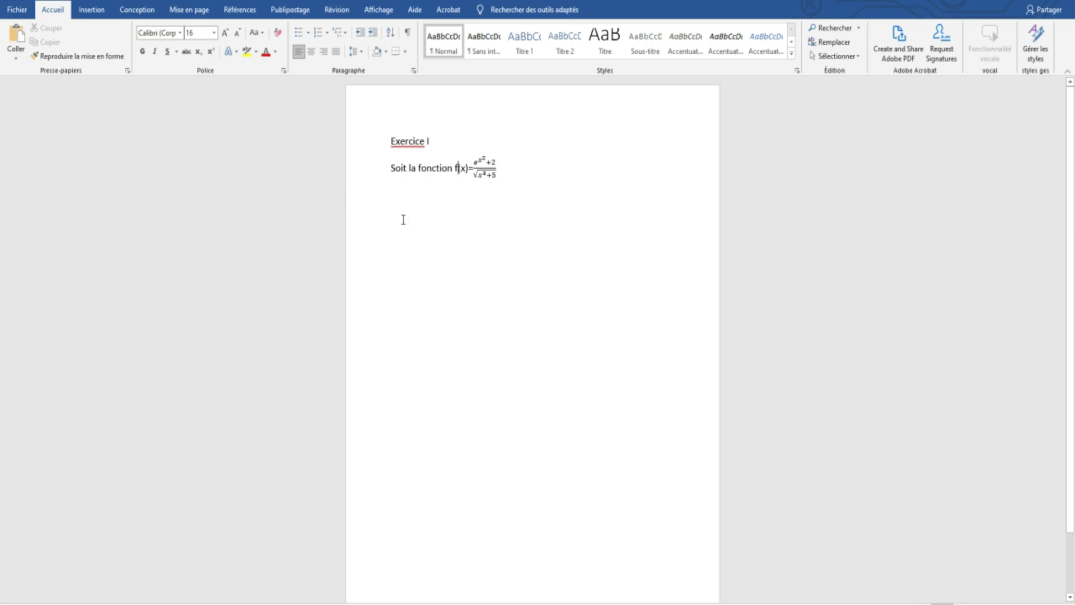
{"action": "left_click", "coordinate": [85, 15]}
{"action": "left_click", "coordinate": [860, 35]}
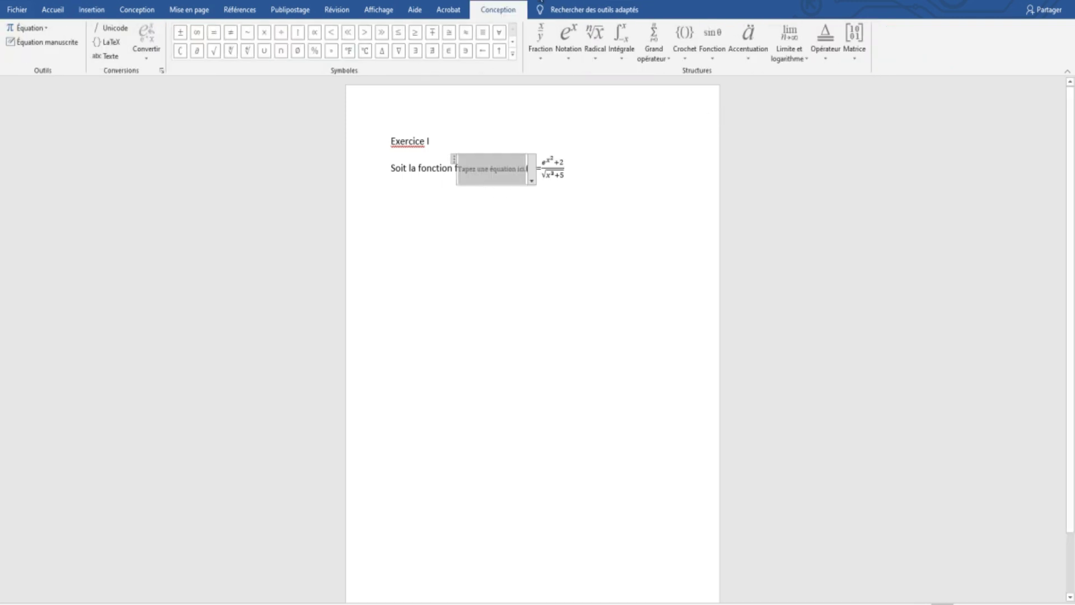
{"action": "left_click", "coordinate": [459, 210]}
Step: Start a new line below the f(x) function and write "g(x)=" on it
{"action": "left_click", "coordinate": [506, 178]}
{"action": "key", "text": "Return"}
{"action": "type", "text": "g"}
{"action": "type", "text": "(x"}
{"action": "key", "text": "BackSpace"}
{"action": "key", "text": "BackSpace"}
{"action": "key", "text": "BackSpace"}
{"action": "type", "text": "g(x)"}
{"action": "key", "text": "BackSpace"}
{"action": "key", "text": "BackSpace"}
{"action": "key", "text": "BackSpace"}
{"action": "key", "text": "BackSpace"}
{"action": "type", "text": "g"}
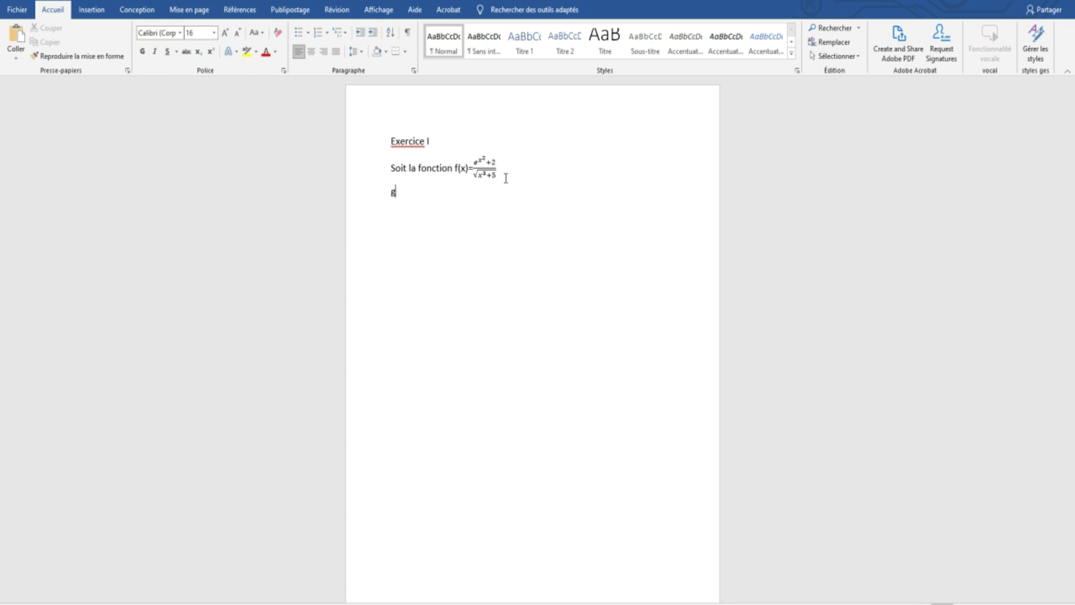
{"action": "type", "text": "()"}
{"action": "type", "text": "x"}
{"action": "key", "text": "Right"}
{"action": "type", "text": "="}
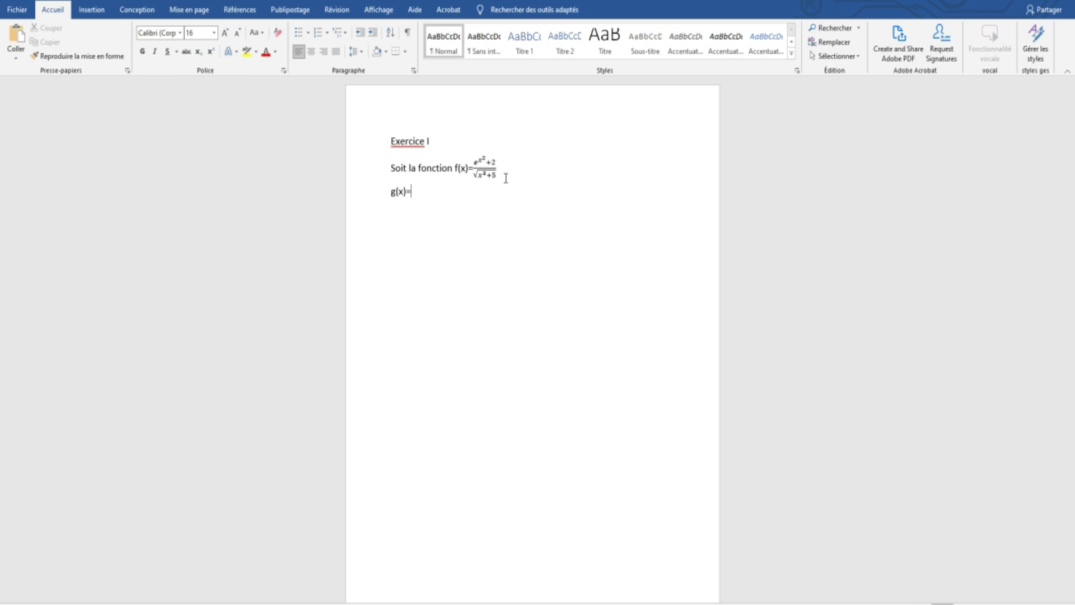
Step: Insert an equation after "g(x)=" containing a double integral with upper and lower limits and a square root as its integrand
{"action": "left_click", "coordinate": [91, 10]}
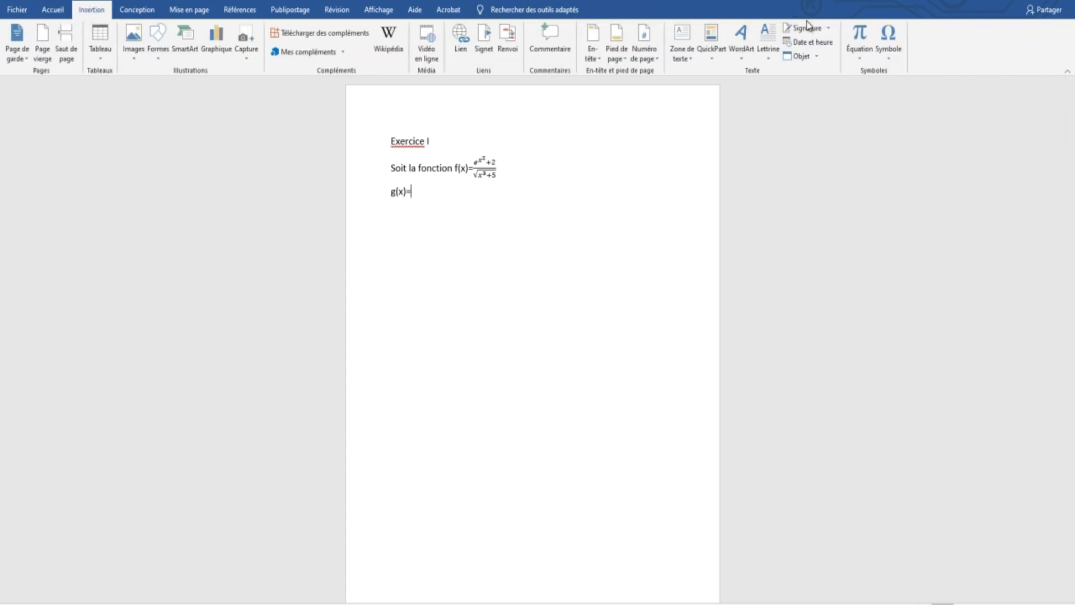
{"action": "left_click", "coordinate": [861, 50]}
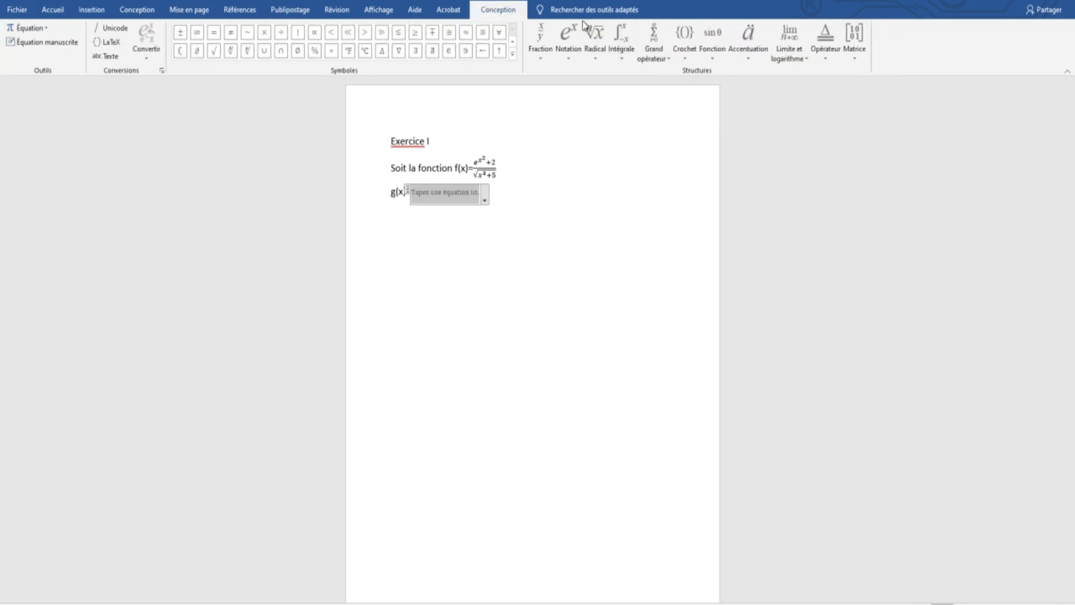
{"action": "left_click", "coordinate": [621, 41]}
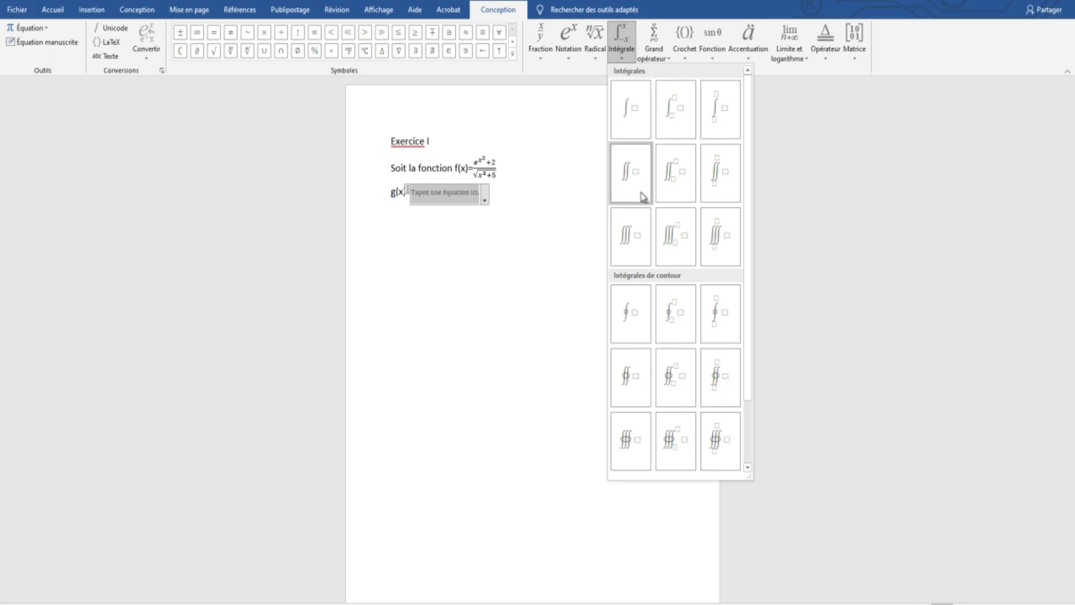
{"action": "left_click", "coordinate": [725, 178]}
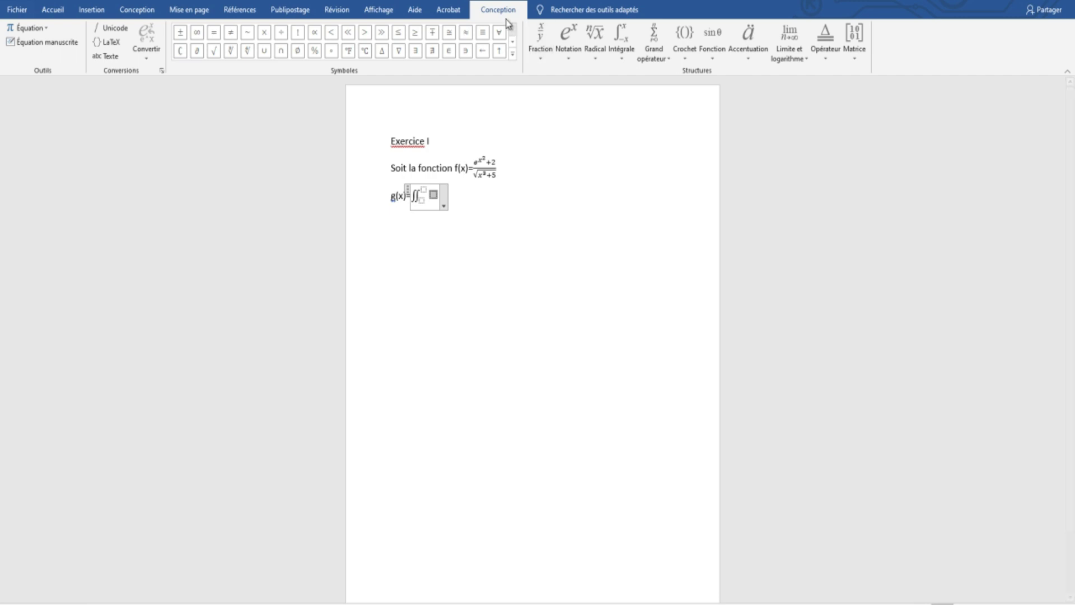
{"action": "left_click", "coordinate": [598, 50]}
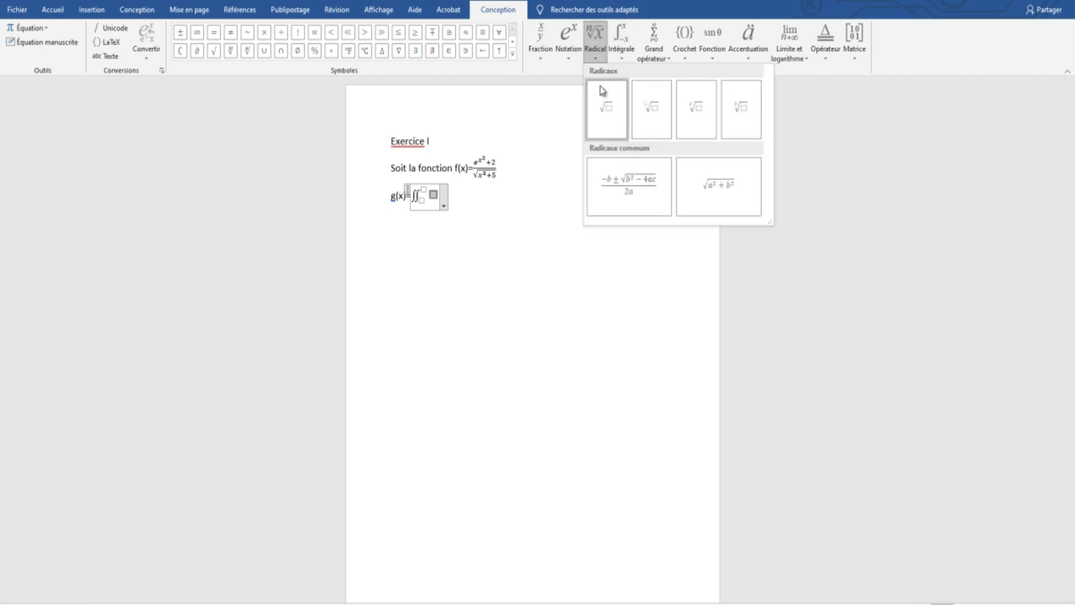
{"action": "left_click", "coordinate": [602, 109]}
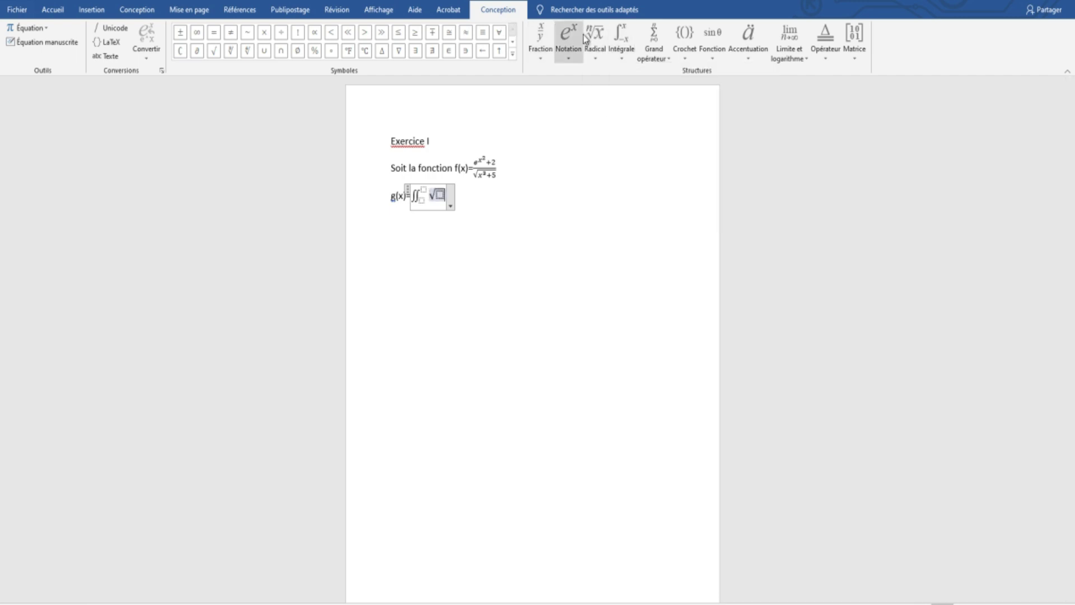
{"action": "left_click", "coordinate": [568, 37]}
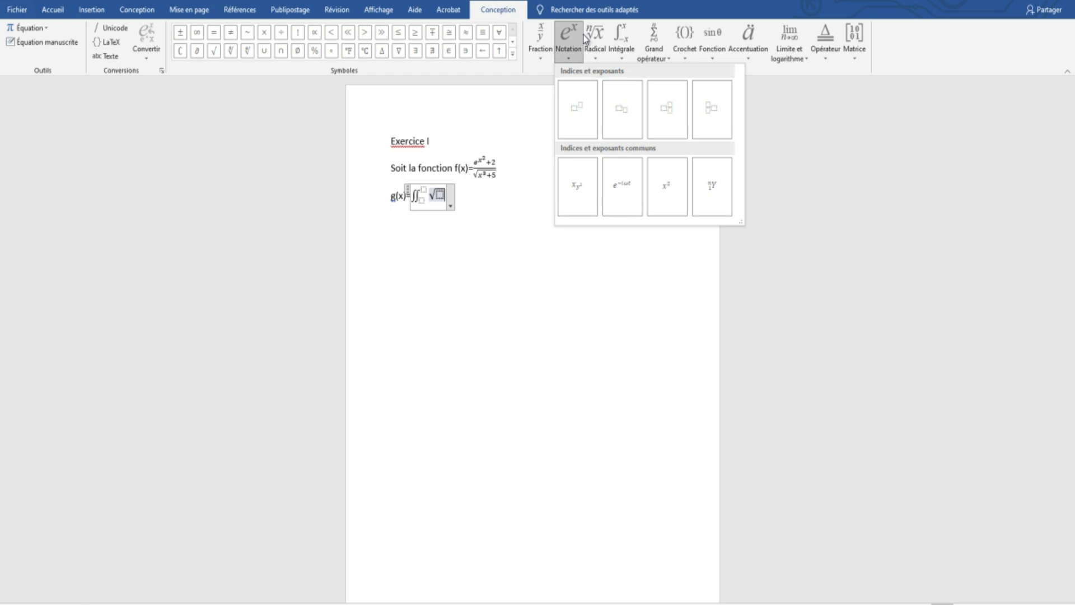
{"action": "left_click", "coordinate": [578, 111]}
{"action": "key", "text": "BackSpace"}
{"action": "key", "text": "BackSpace"}
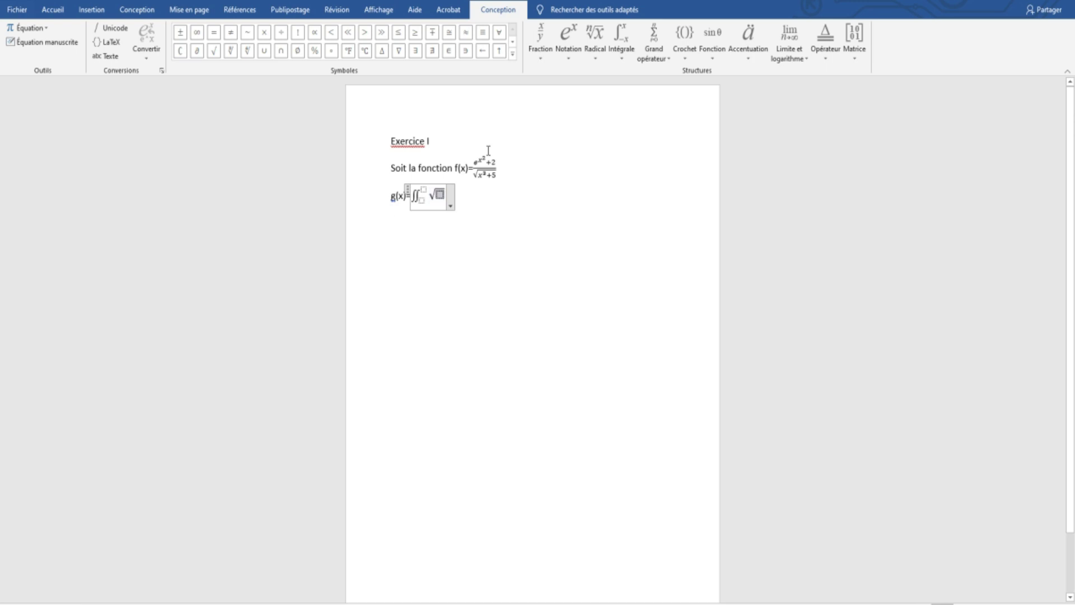
Step: Insert a superscript structure under the square root and fill it in as x²
{"action": "left_click", "coordinate": [568, 39]}
{"action": "left_click", "coordinate": [567, 106]}
{"action": "key", "text": "Left"}
{"action": "type", "text": "x"}
{"action": "type", "text": "2"}
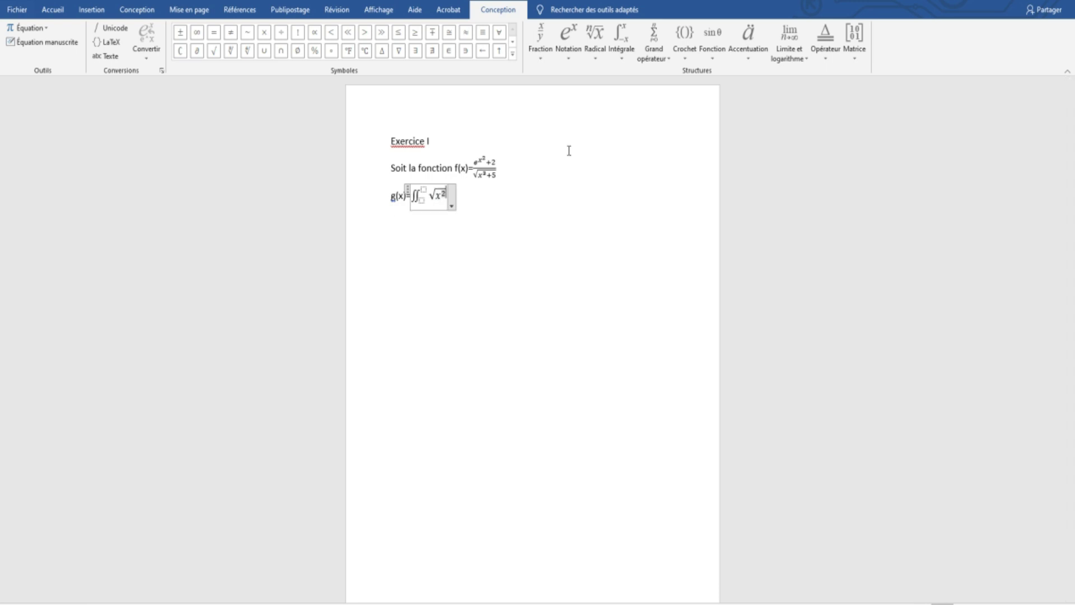
Step: Continue the expression under the square root with + x + 2, after x²
{"action": "key", "text": "Right"}
{"action": "type", "text": "+"}
{"action": "type", "text": "4"}
{"action": "key", "text": "BackSpace"}
{"action": "type", "text": "x + 2"}
Step: Set the double integral's upper limit to 4 and its lower limit to -1
{"action": "key", "text": "Left"}
{"action": "key", "text": "Left"}
{"action": "key", "text": "Left"}
{"action": "key", "text": "Left"}
{"action": "key", "text": "Left"}
{"action": "key", "text": "Left"}
{"action": "key", "text": "Left"}
{"action": "key", "text": "Left"}
{"action": "key", "text": "Left"}
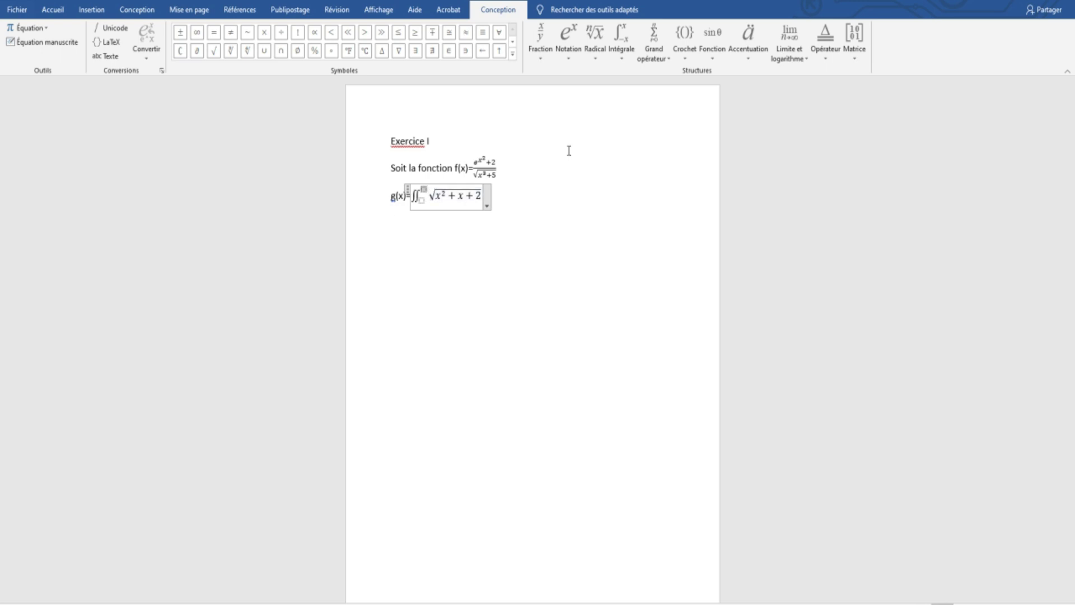
{"action": "type", "text": "4"}
{"action": "key", "text": "Down"}
{"action": "type", "text": "0"}
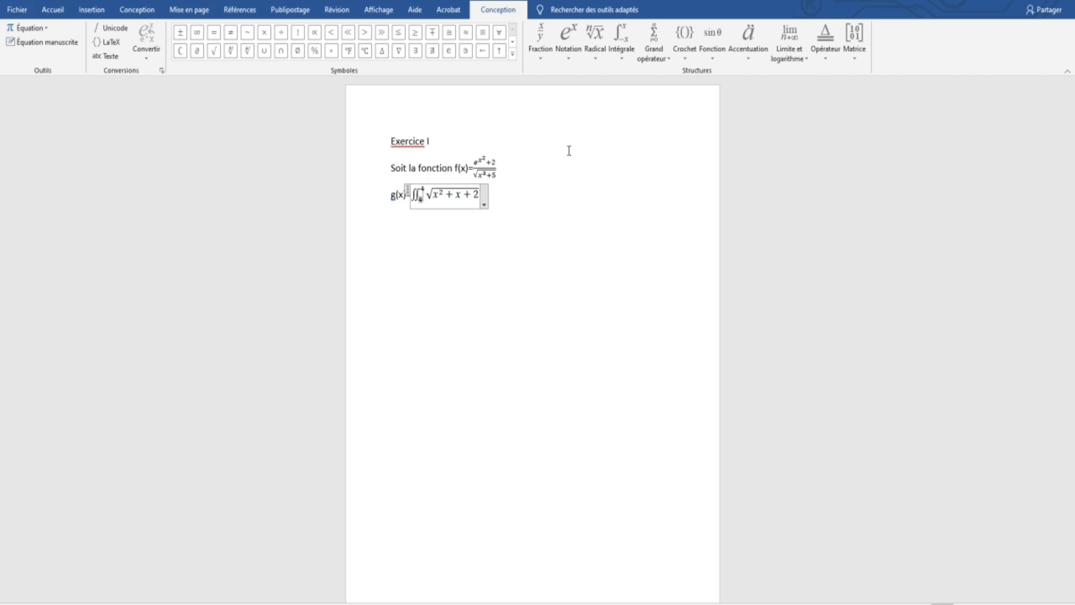
{"action": "key", "text": "BackSpace"}
{"action": "type", "text": "-1"}
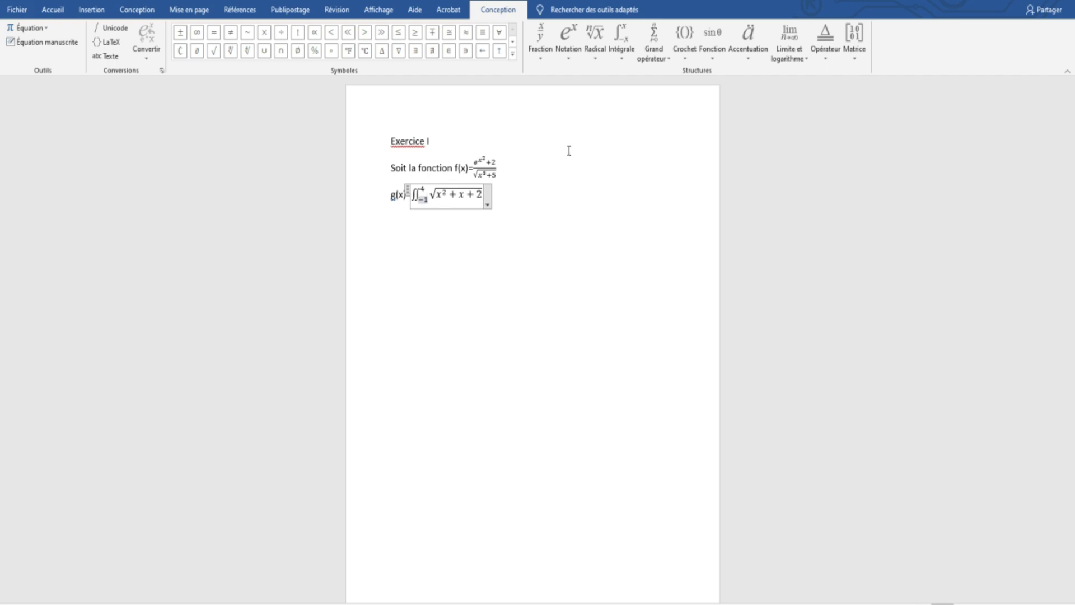
Step: Add y as a second variable of the function g so that it reads g(x,y)
{"action": "key", "text": "Right"}
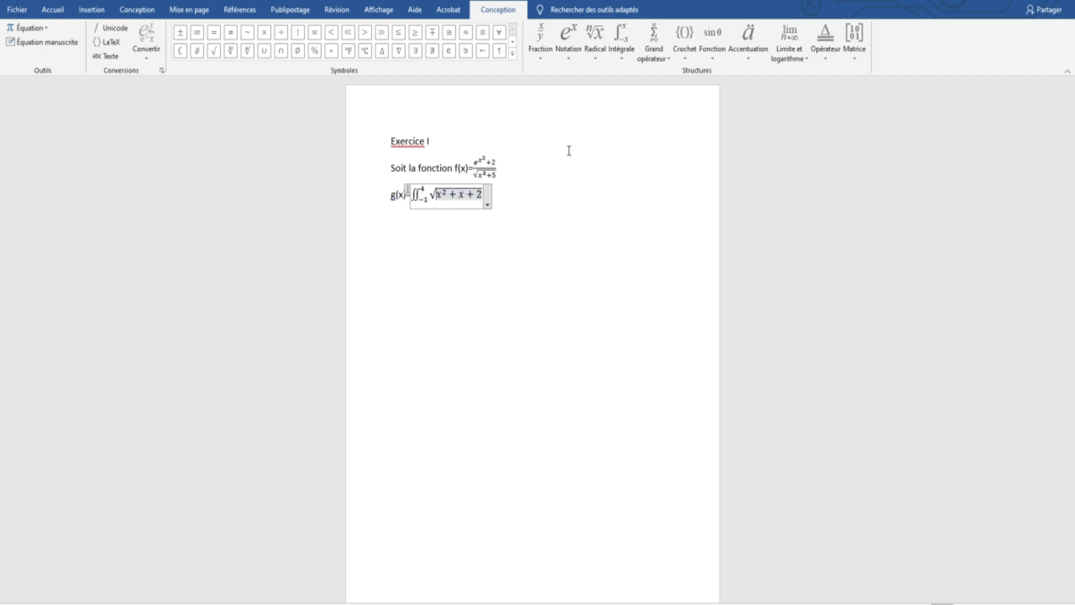
{"action": "key", "text": "Right"}
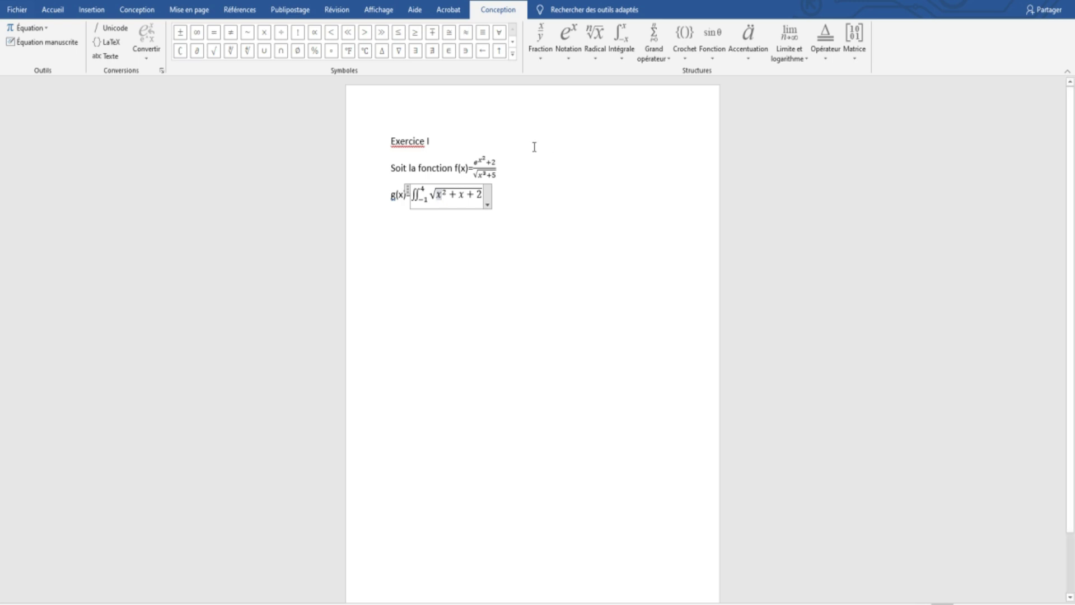
{"action": "left_click", "coordinate": [443, 209]}
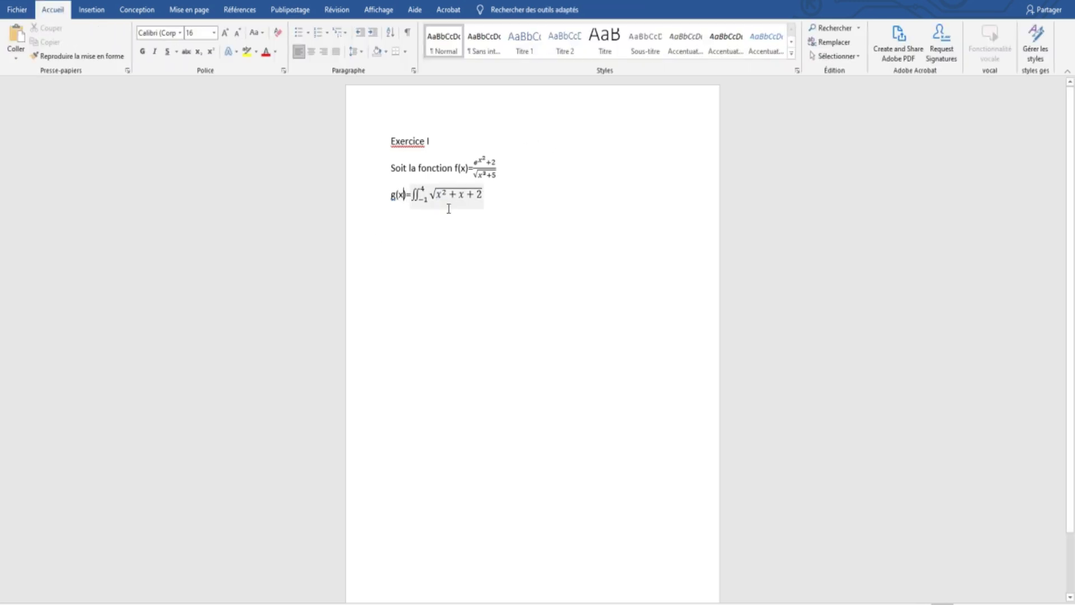
{"action": "type", "text": "y"}
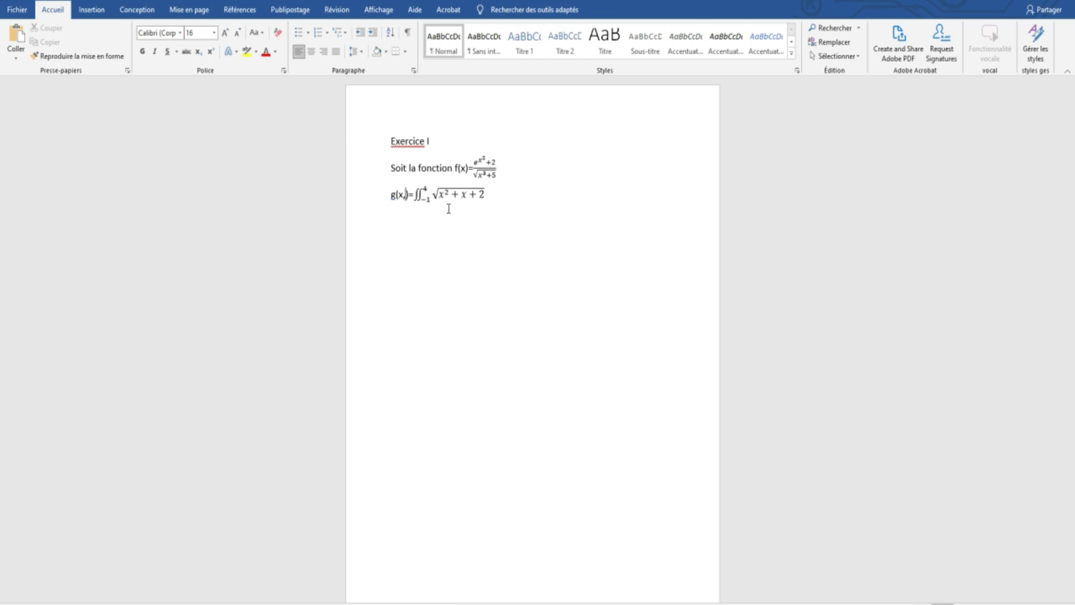
Step: Change the double integral's lower limit to -∞, keeping the minus sign and replacing the digit with the infinity symbol
{"action": "left_click", "coordinate": [471, 190]}
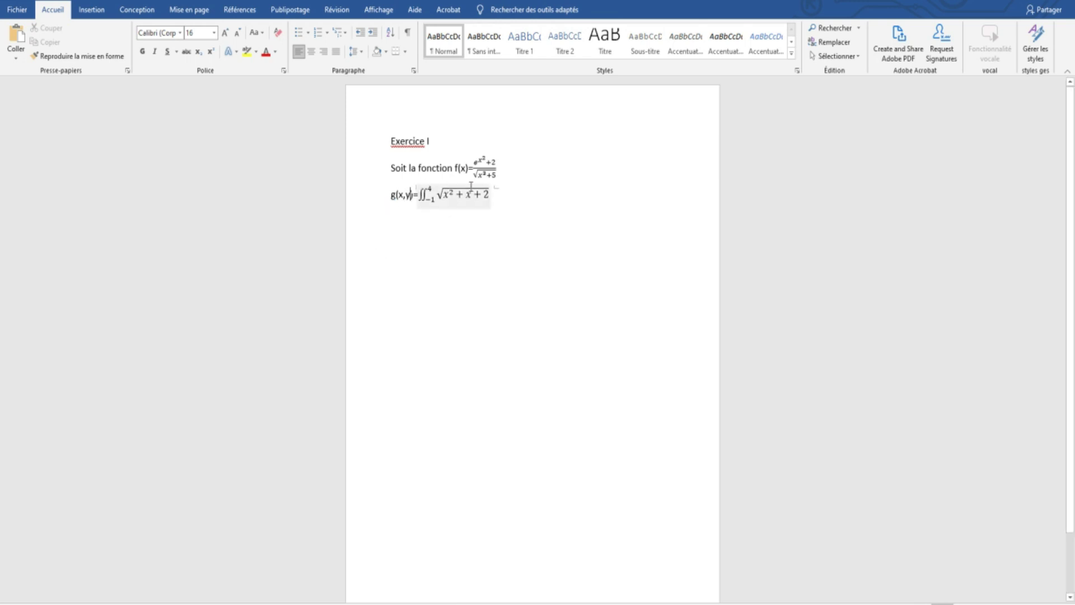
{"action": "key", "text": "Right"}
{"action": "key", "text": "Right"}
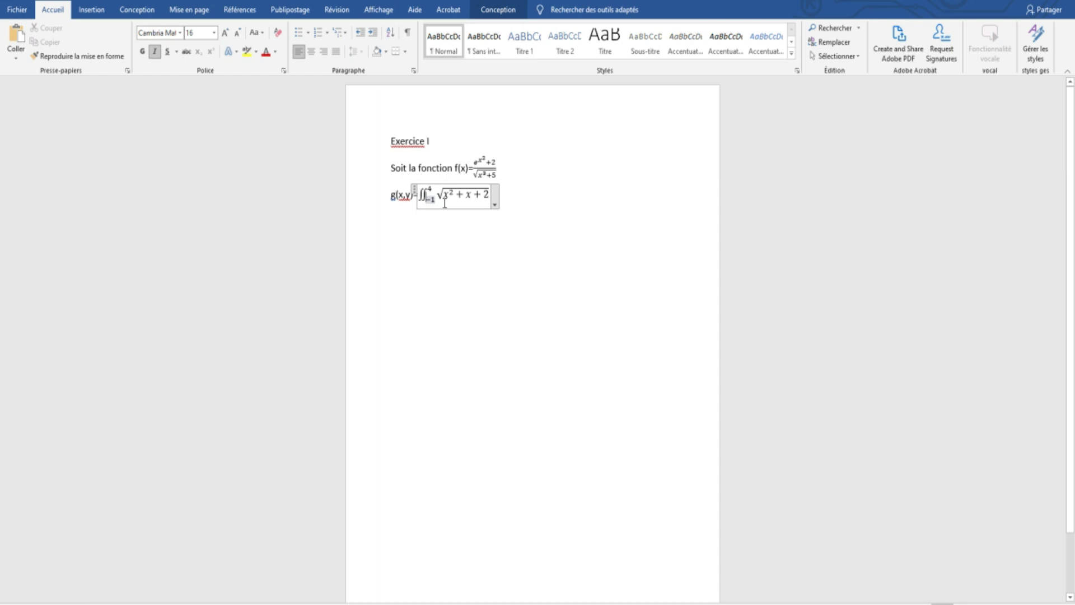
{"action": "key", "text": "shift+Right"}
{"action": "key", "text": "Right"}
{"action": "key", "text": "shift+Left"}
{"action": "key", "text": "BackSpace"}
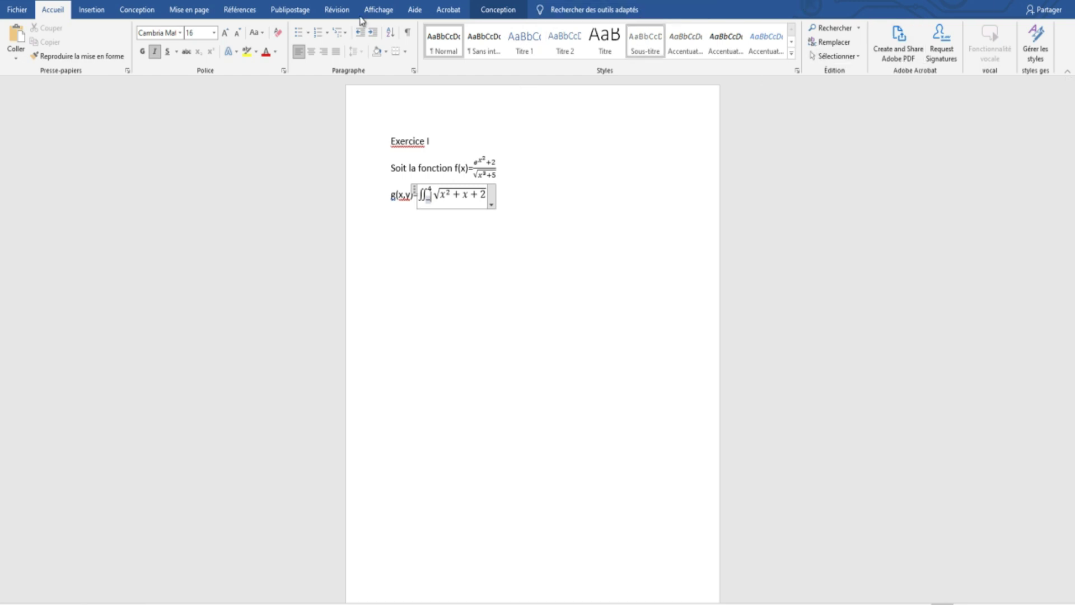
{"action": "left_click", "coordinate": [101, 16]}
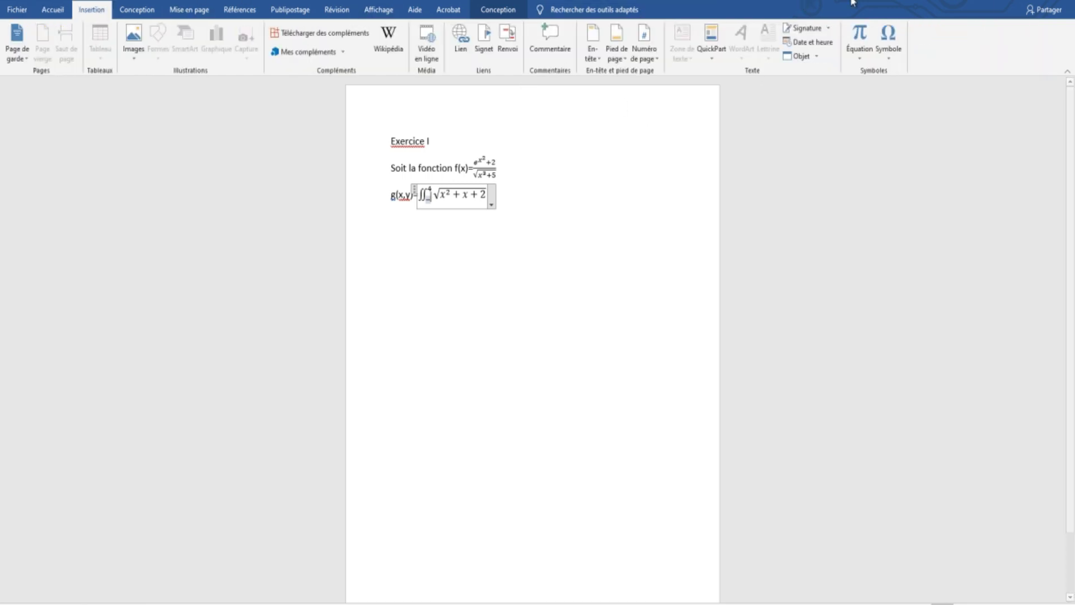
{"action": "left_click", "coordinate": [860, 34]}
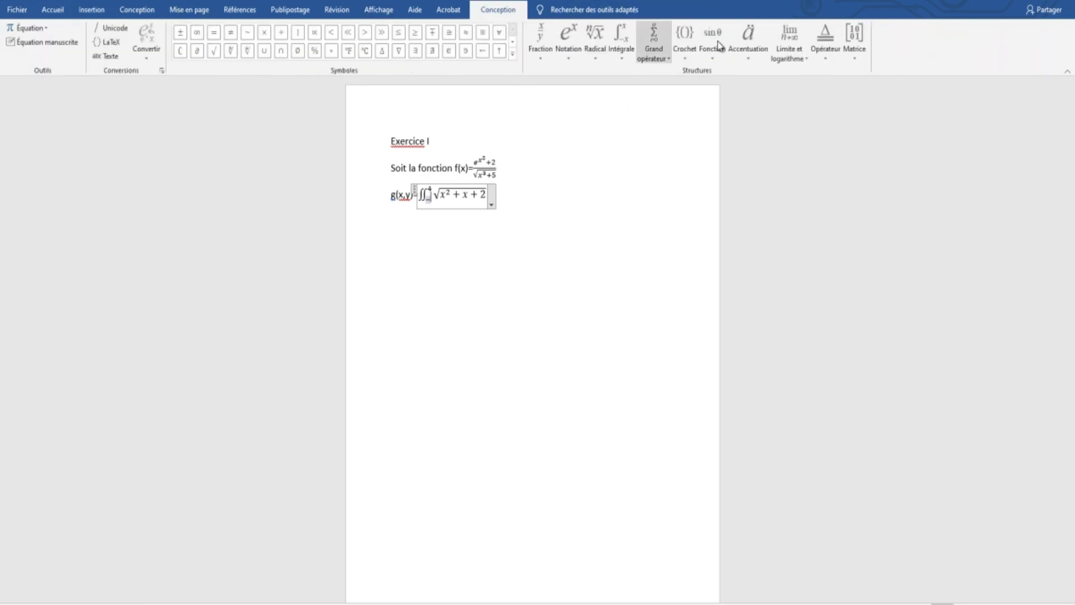
{"action": "left_click", "coordinate": [197, 32]}
Step: Replace the double integral's upper limit with +∞
{"action": "left_click", "coordinate": [421, 190]}
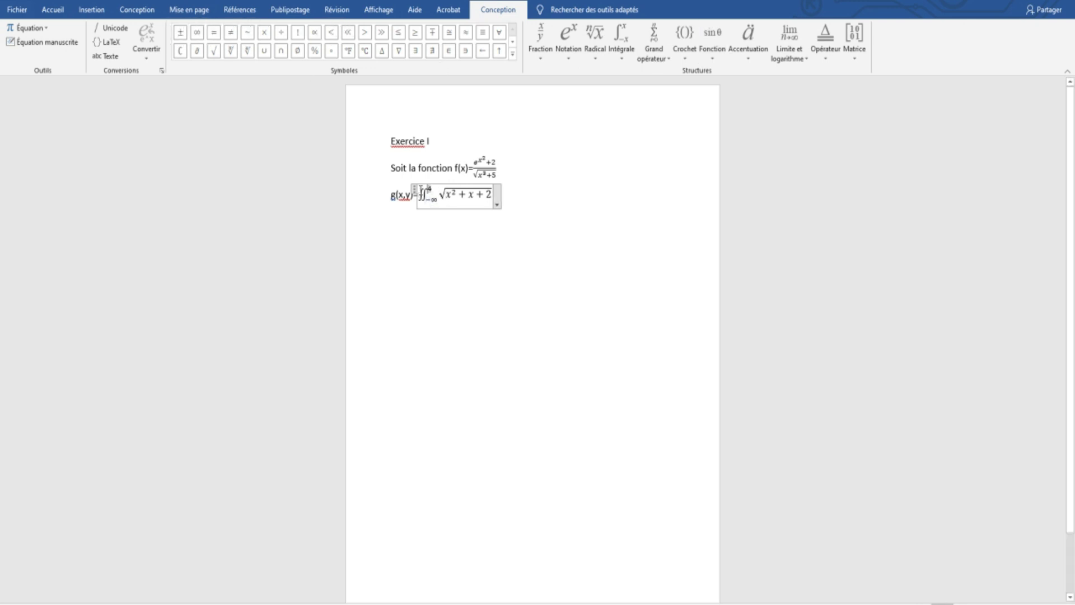
{"action": "key", "text": "shift+Left"}
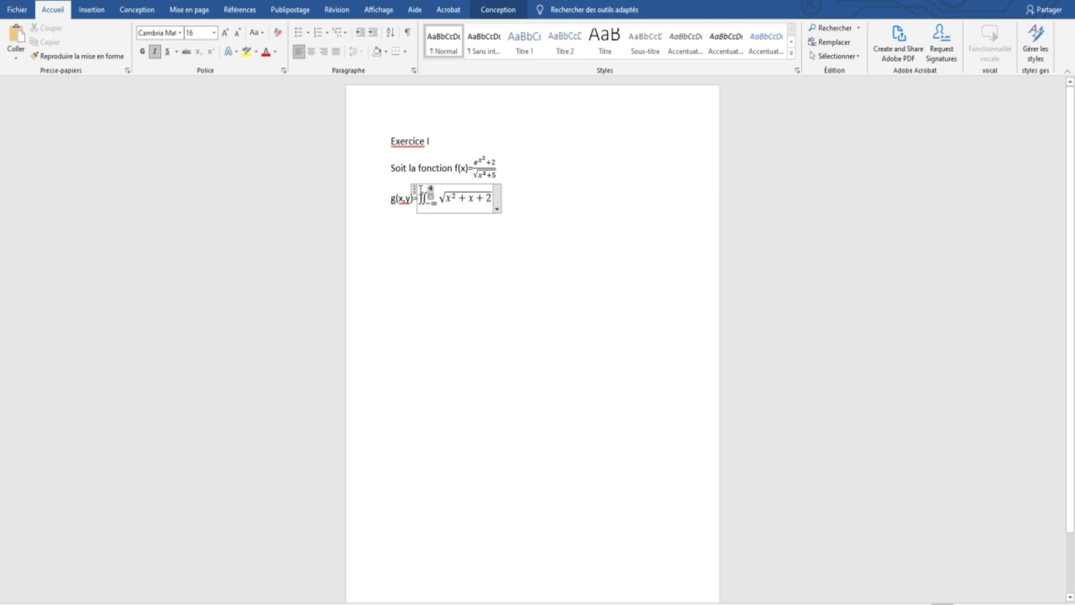
{"action": "key", "text": "BackSpace"}
{"action": "type", "text": "+"}
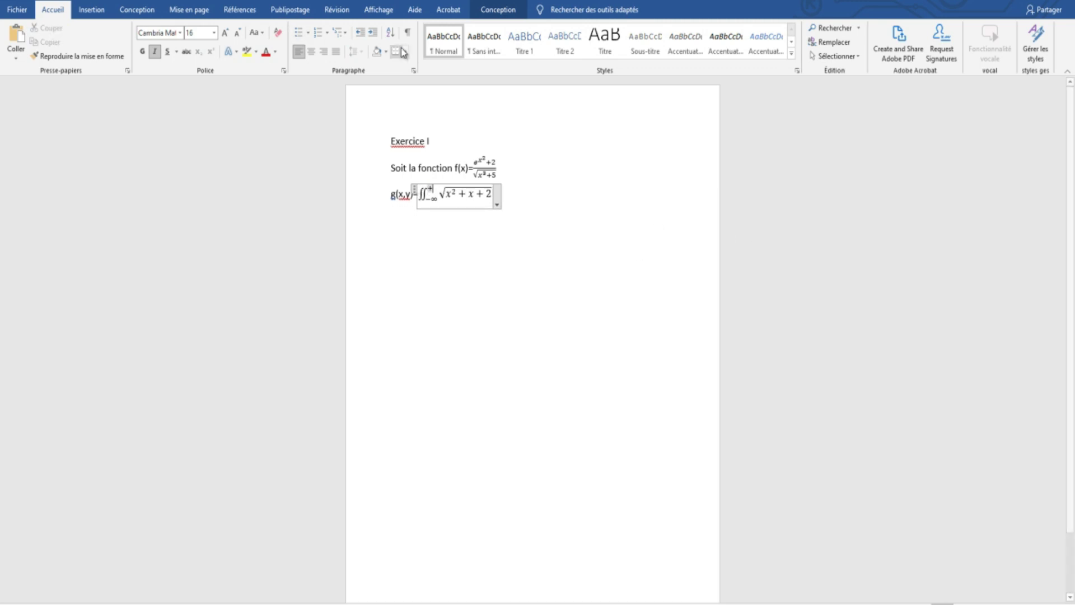
{"action": "left_click", "coordinate": [101, 12]}
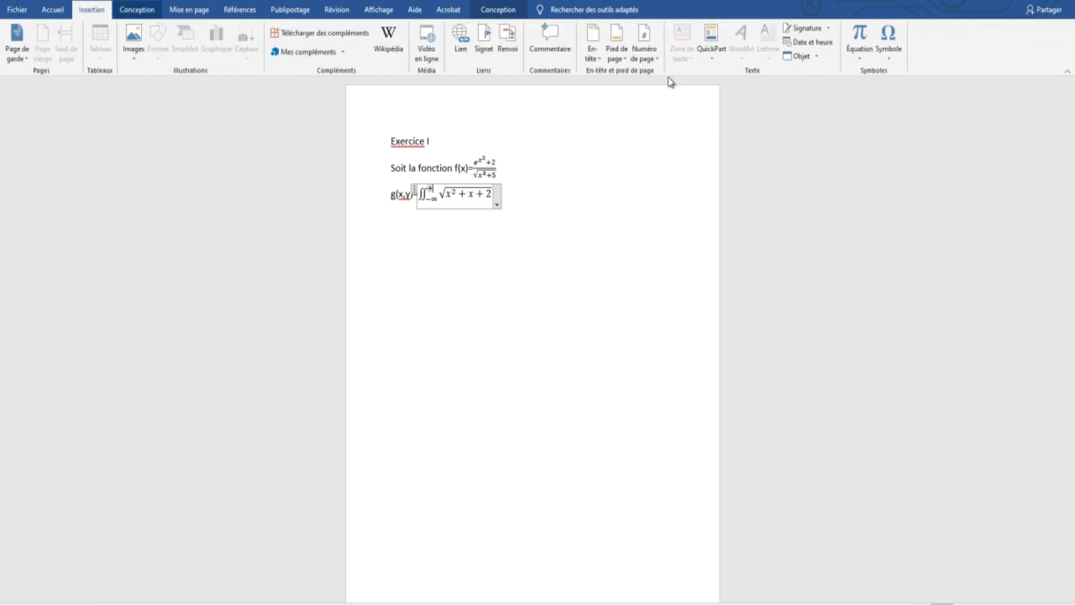
{"action": "left_click", "coordinate": [874, 35]}
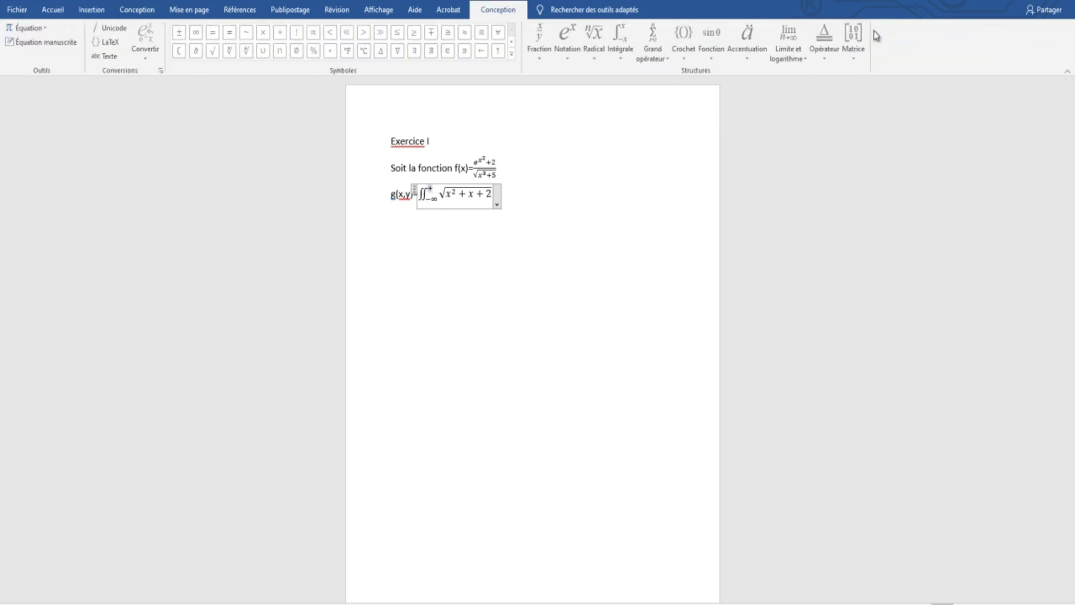
{"action": "left_click", "coordinate": [197, 37]}
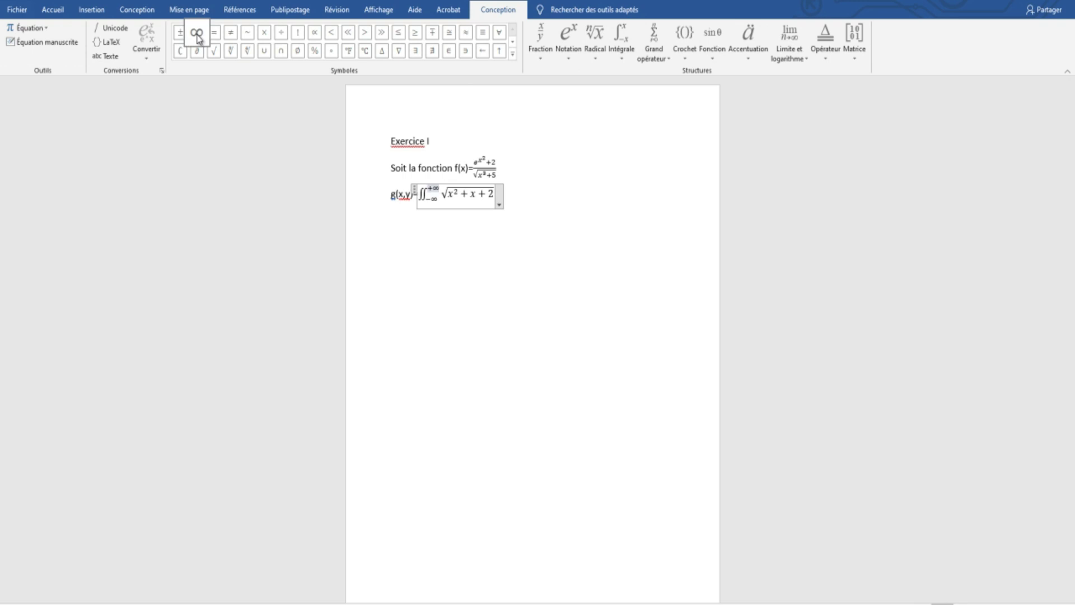
Step: Add "dxdy" as plain text at the end of the g(x,y) line, outside the equation
{"action": "left_click", "coordinate": [661, 219]}
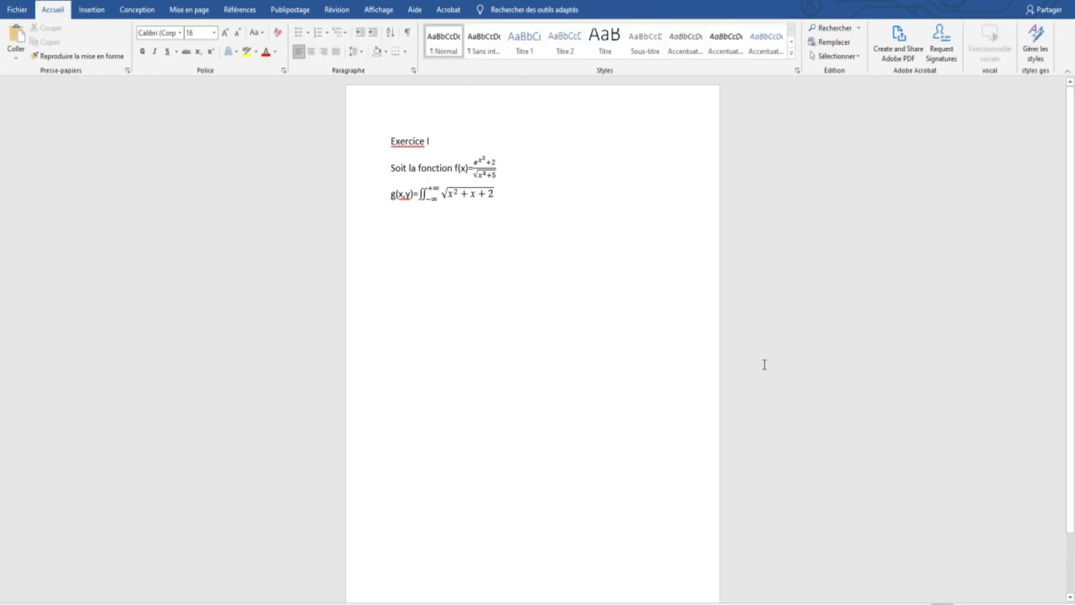
{"action": "type", "text": "dx"}
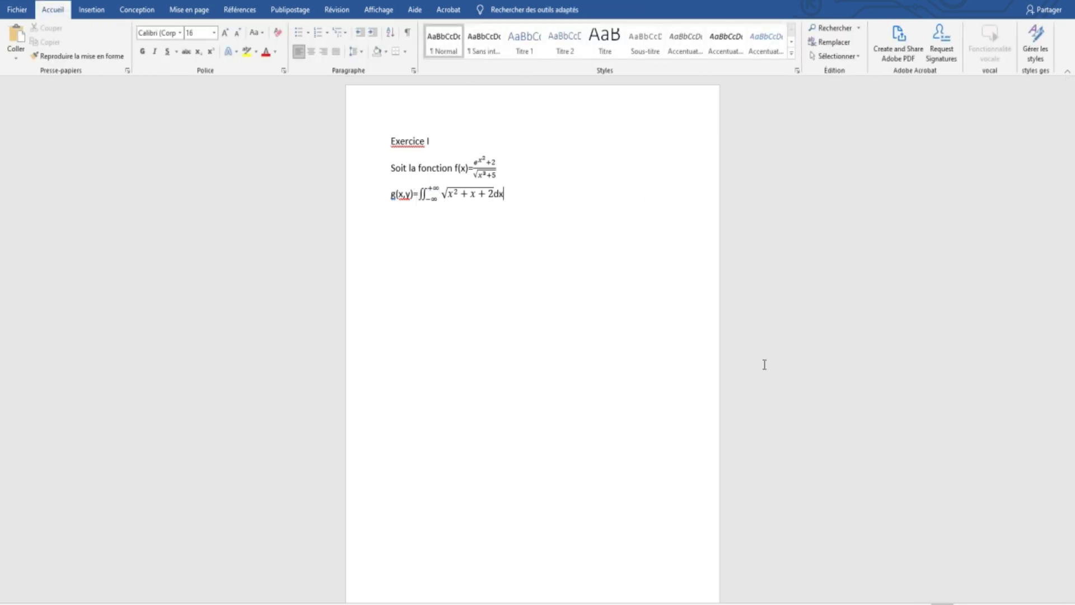
{"action": "type", "text": "dy"}
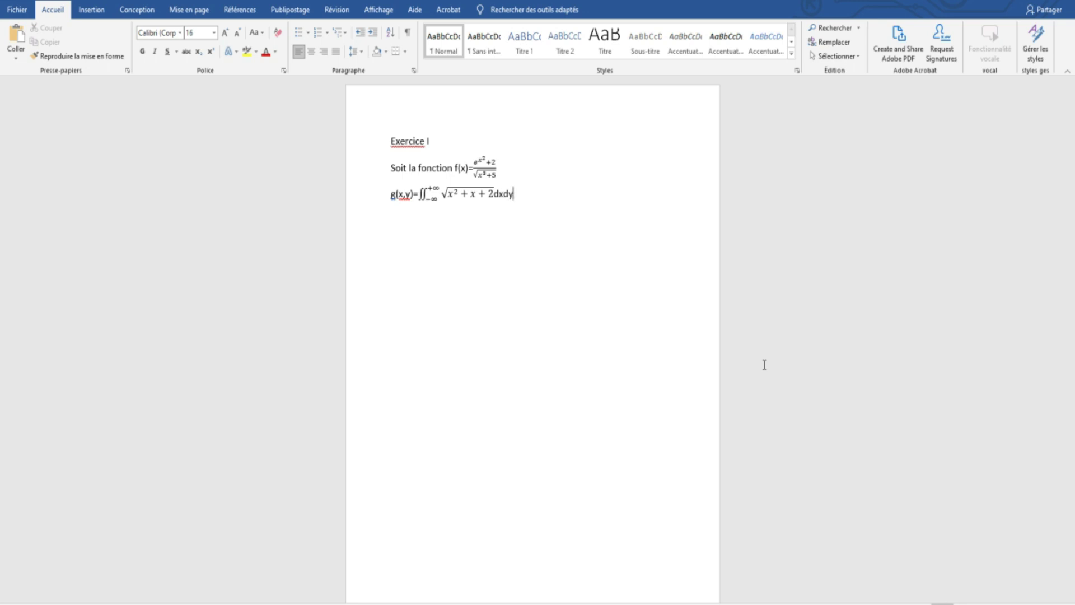